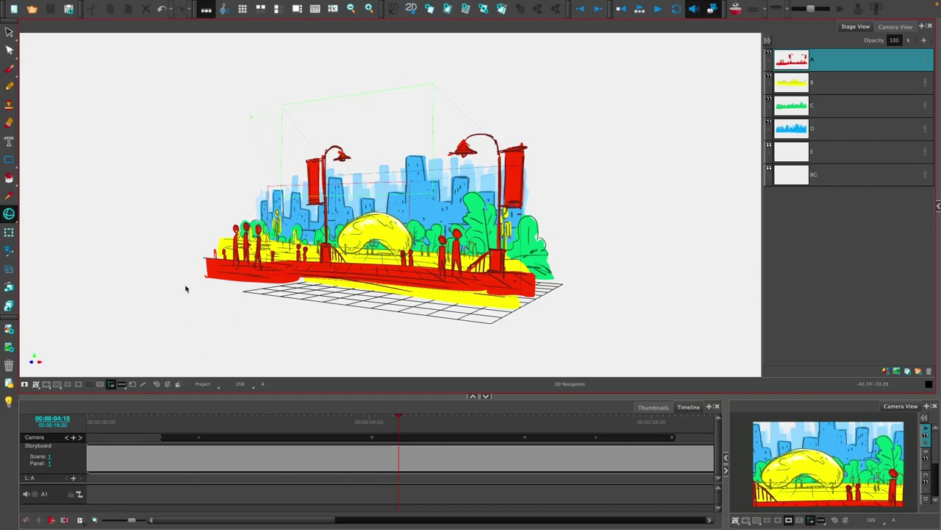
Step: Orbit the 3D park set from a frontal view to an angled side view
drag(237, 304, 269, 321)
drag(181, 331, 390, 257)
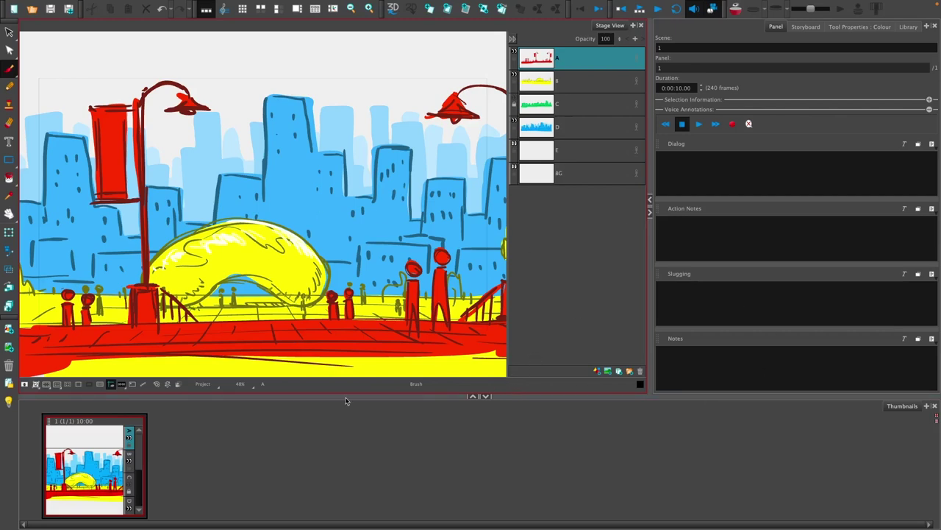
click(515, 53)
click(515, 79)
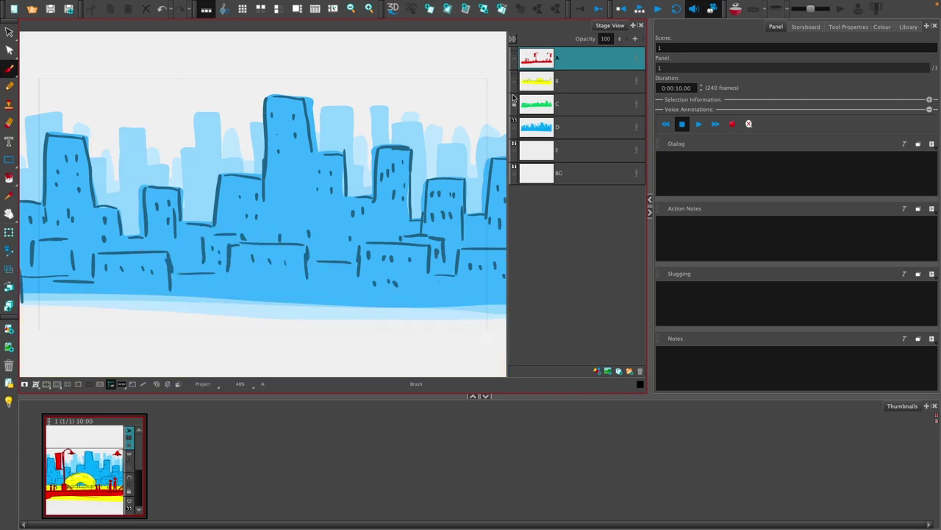
click(515, 104)
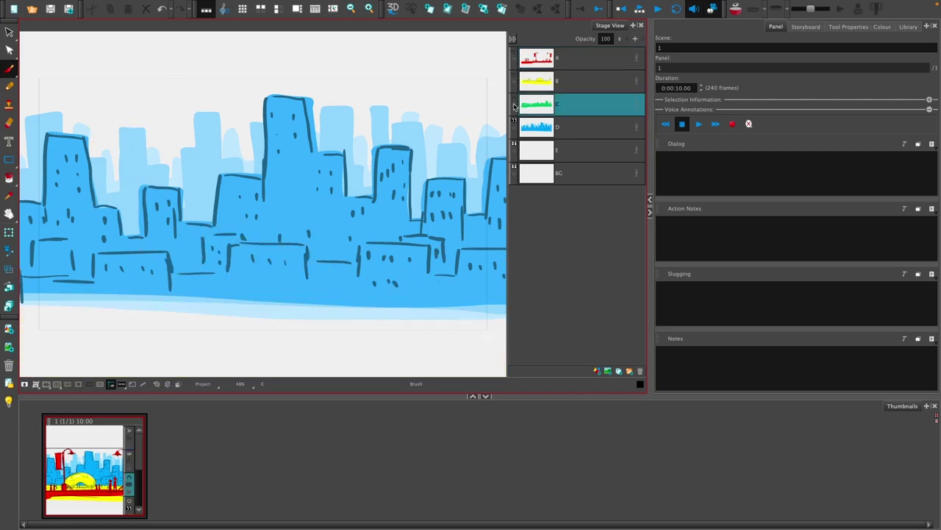
click(515, 125)
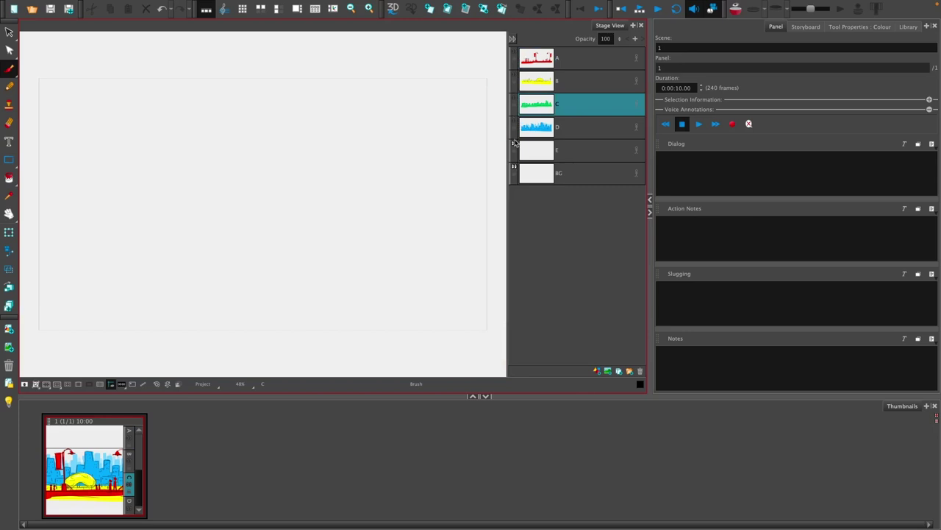
click(515, 124)
click(514, 101)
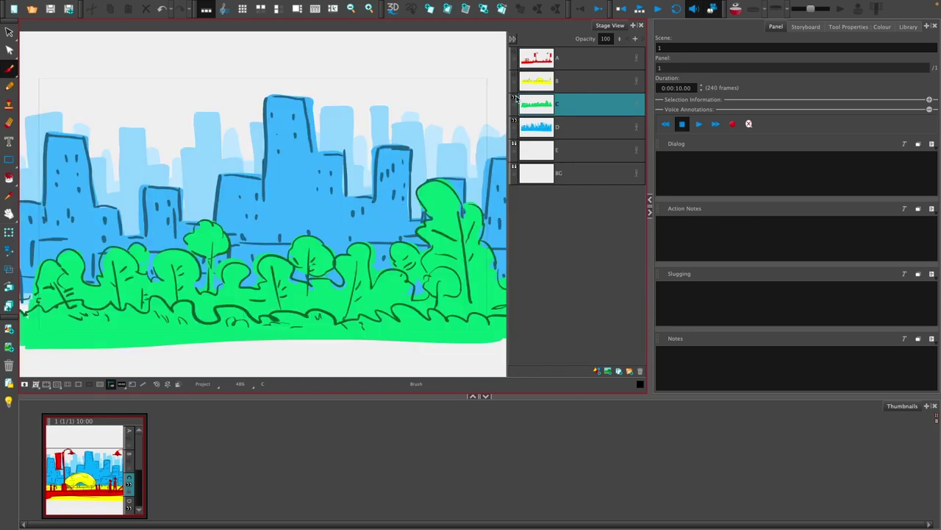
click(515, 79)
click(515, 56)
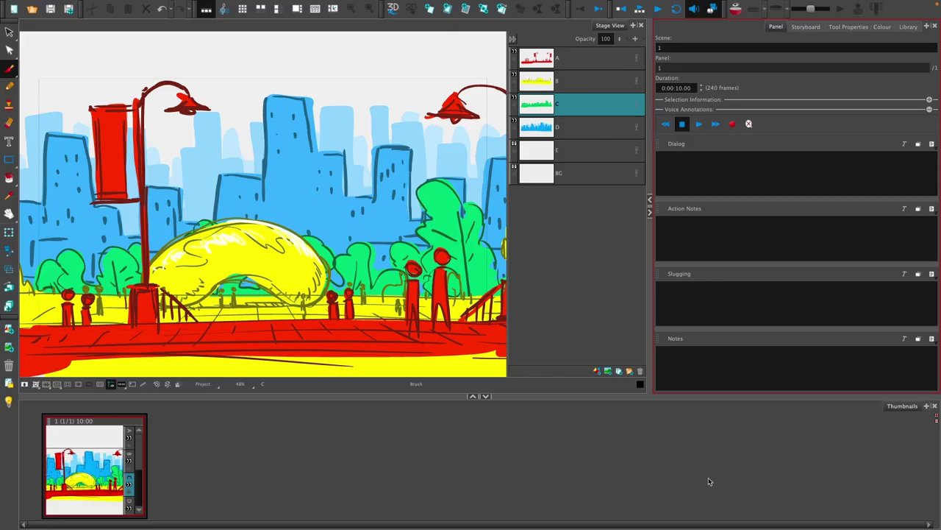
Step: Add a Camera View and a Timeline, docking the Camera View beside the Timeline
click(927, 406)
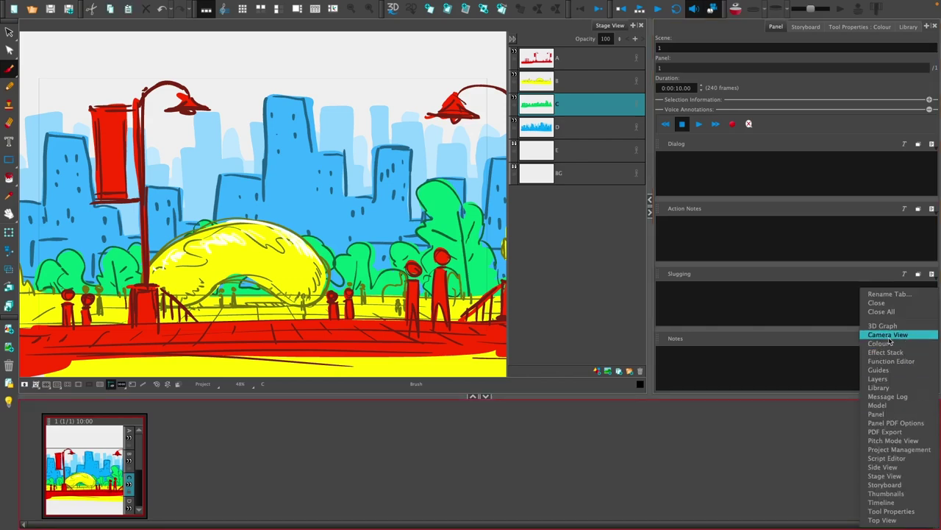
click(888, 335)
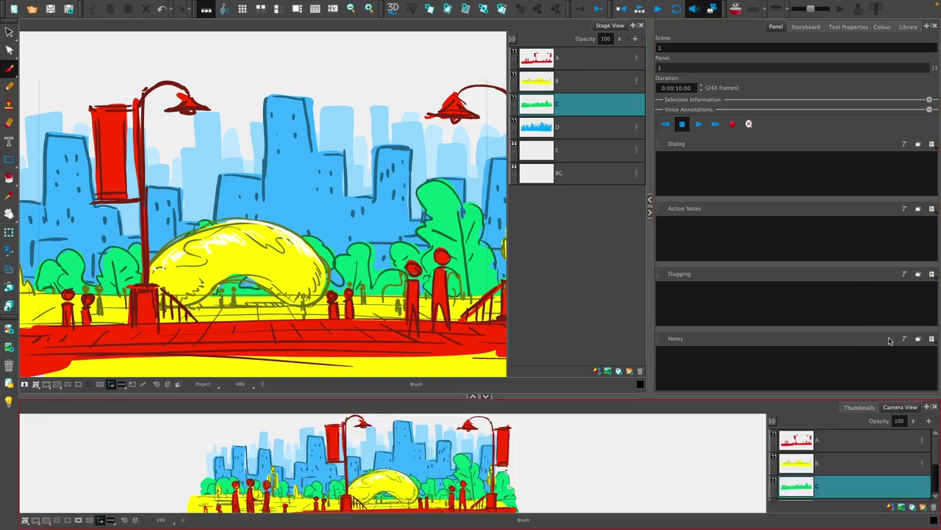
click(926, 407)
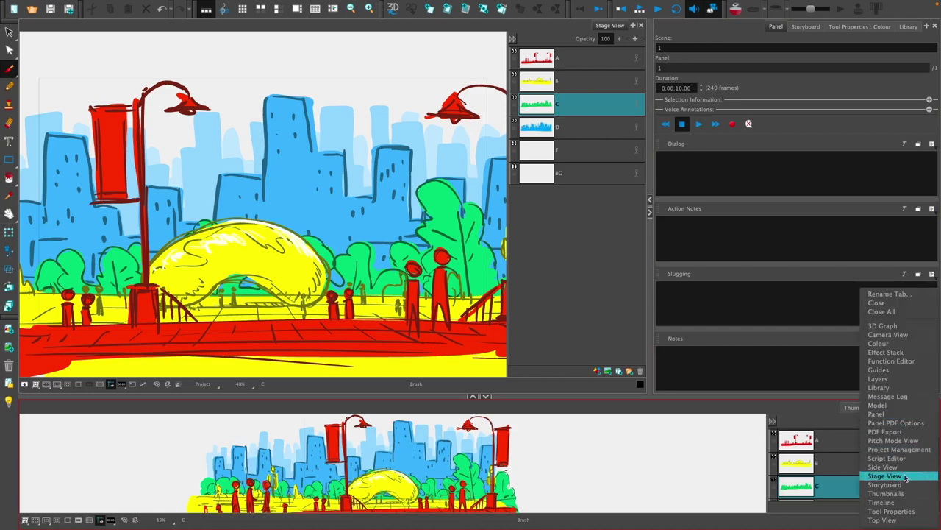
click(889, 504)
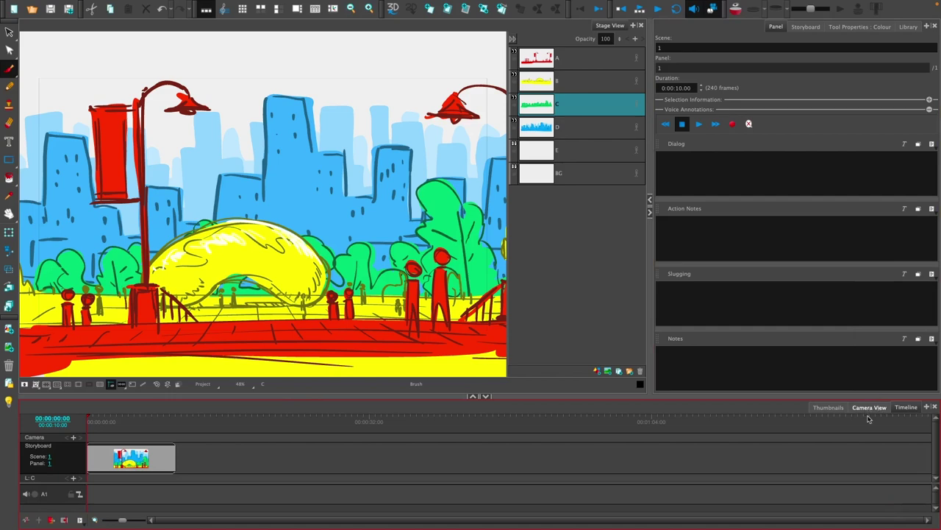
drag(868, 418, 934, 448)
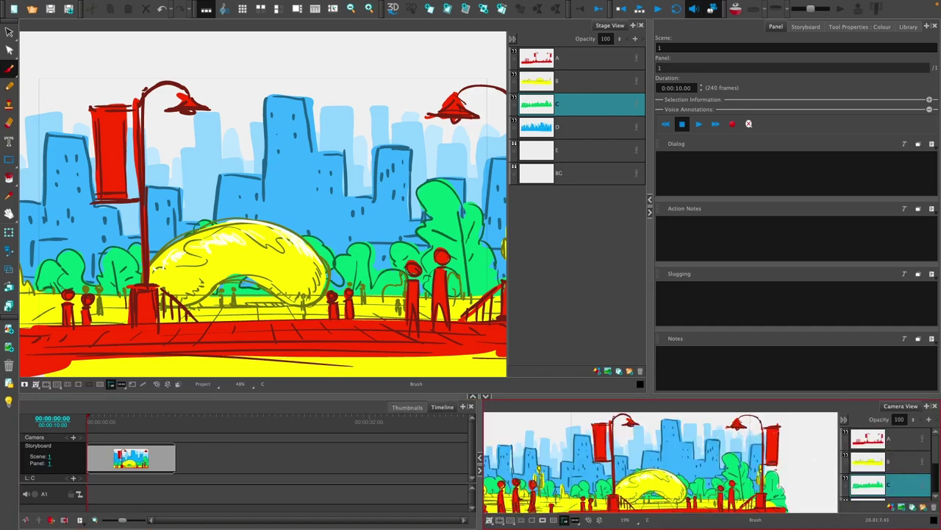
Step: Hide the Camera View's layer list, show only the framed camera shot, and widen the Timeline
click(844, 419)
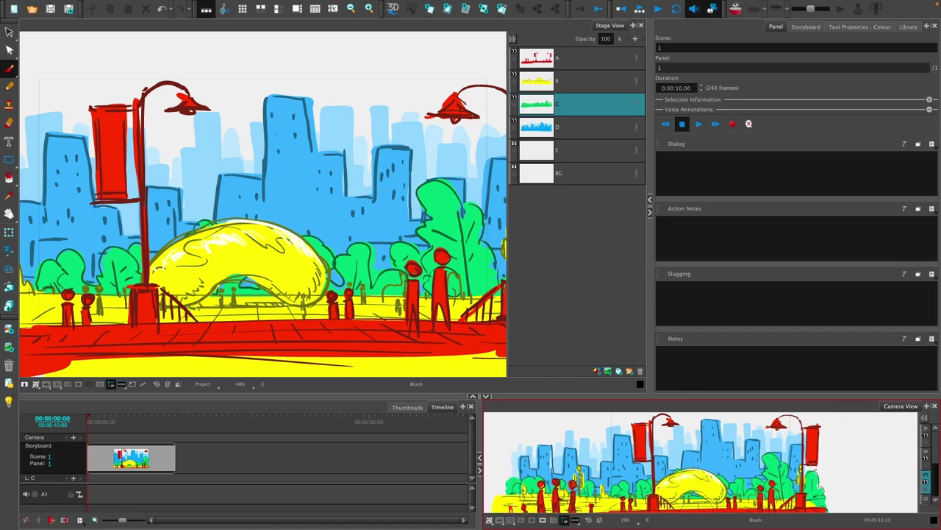
click(544, 520)
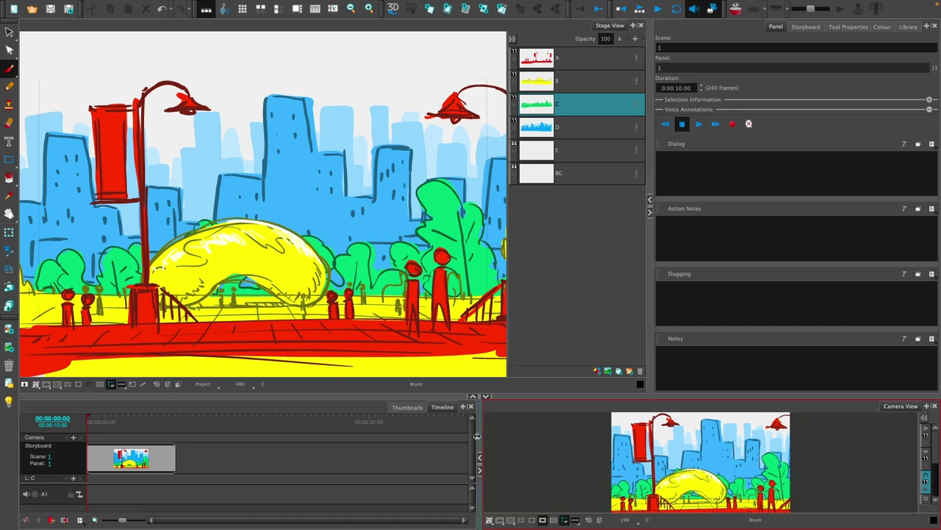
drag(478, 436, 725, 434)
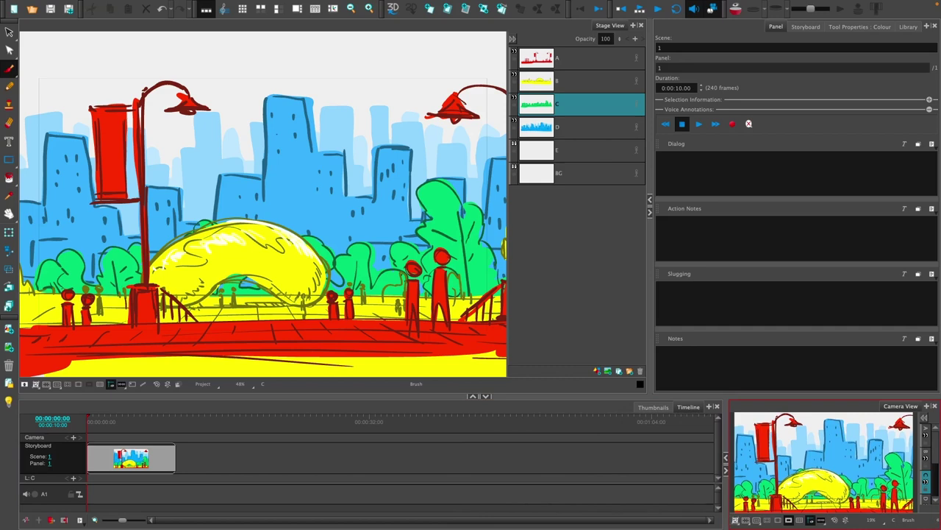
click(598, 463)
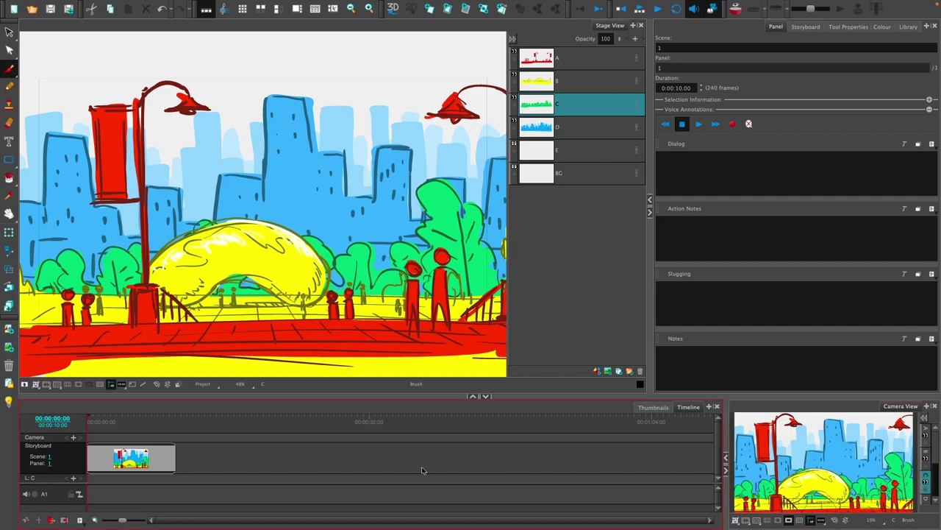
Step: Enable 3D for the park scene, zoom out, and orbit the stage to an angled side view
click(394, 9)
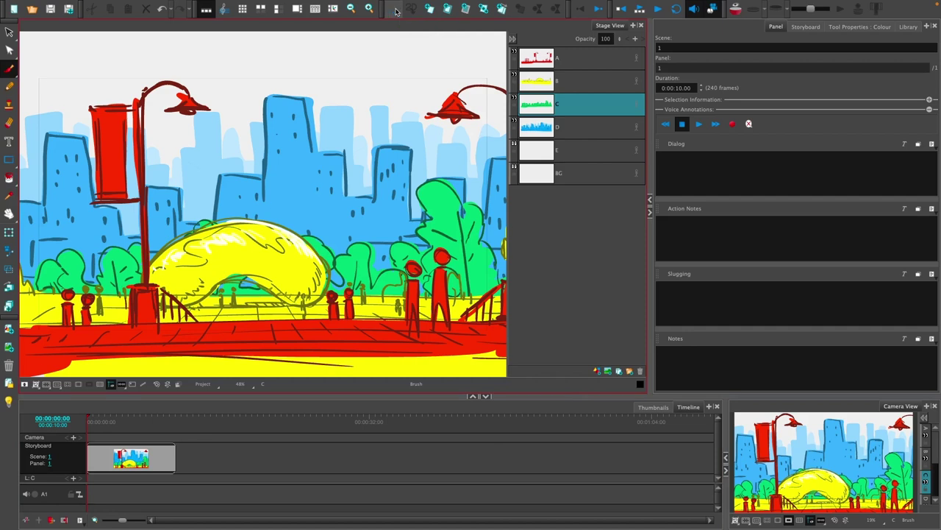
scroll(262, 204, down, 5)
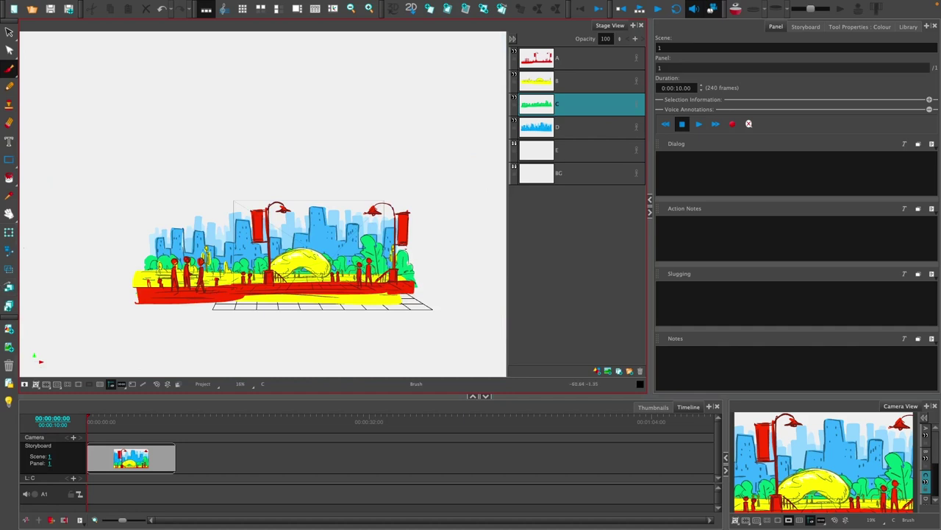
click(9, 213)
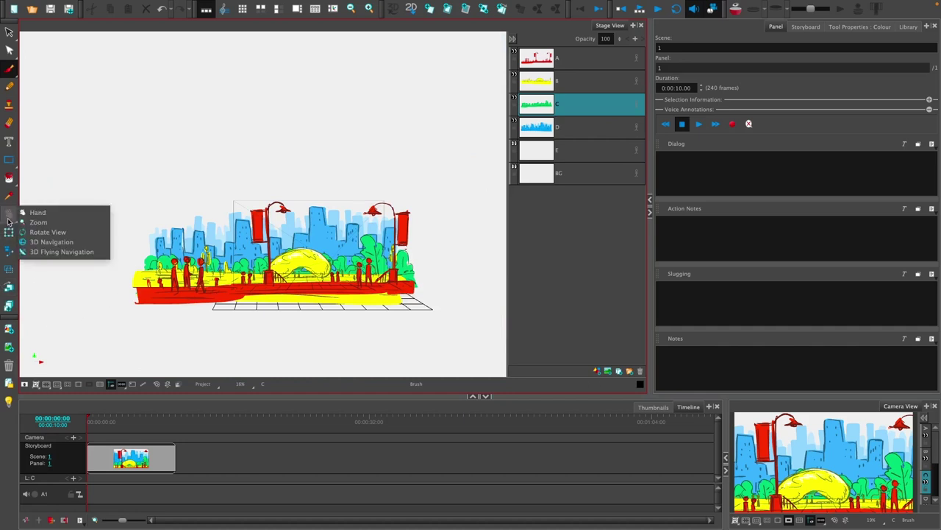
click(40, 245)
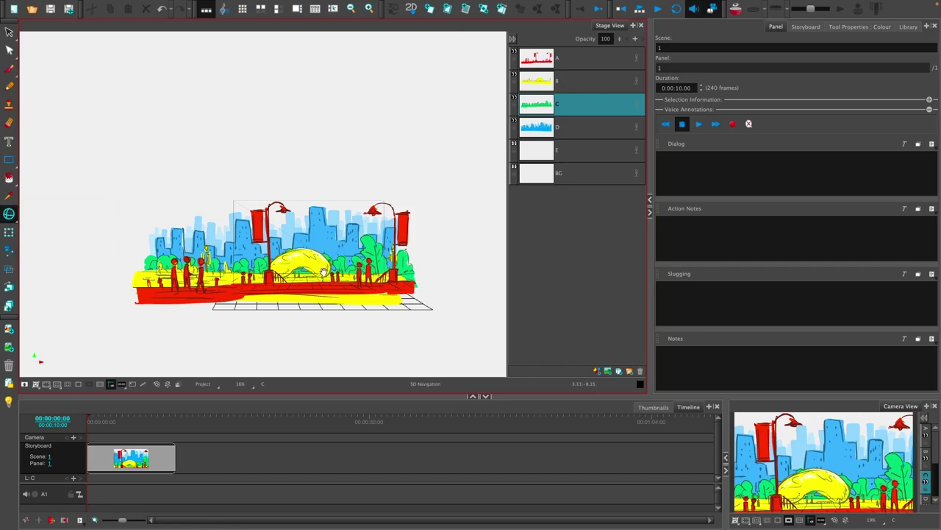
drag(299, 272, 349, 270)
drag(242, 273, 276, 304)
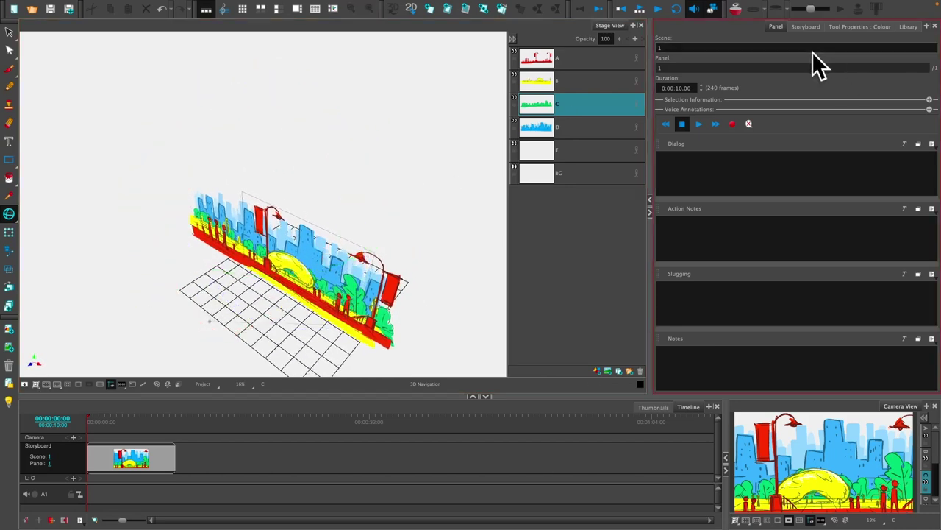
Step: Add a Top View beside the stage from the right panel's + menu
click(926, 28)
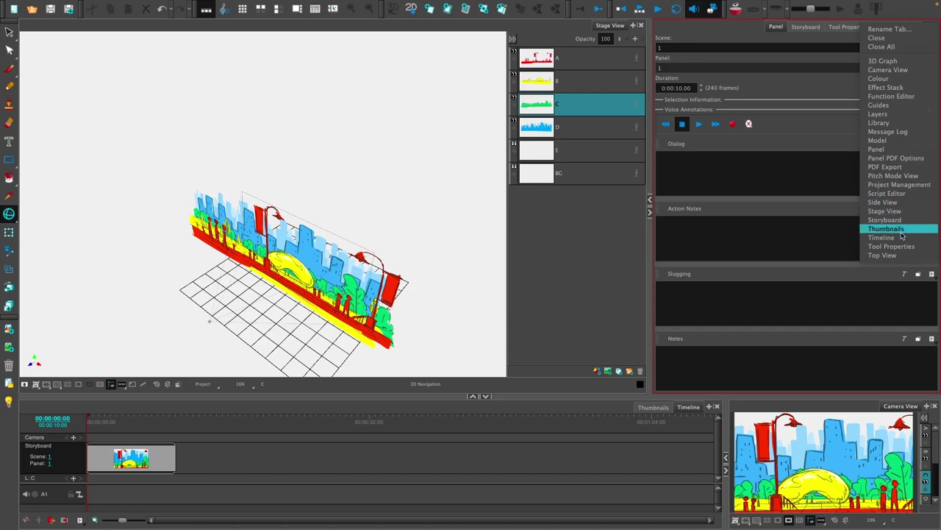
click(881, 255)
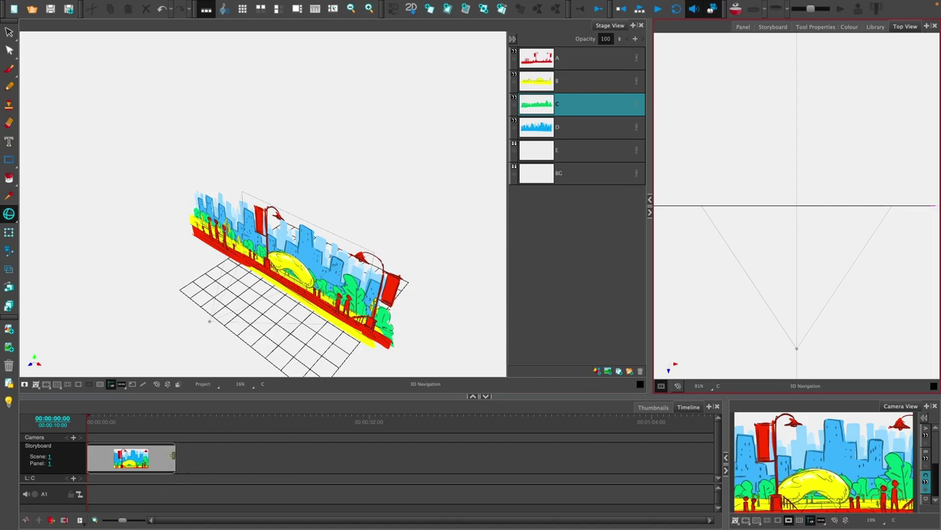
Step: Extend the park panel's duration in the Timeline, then orbit and zoom the 3D set toward top-down
click(237, 451)
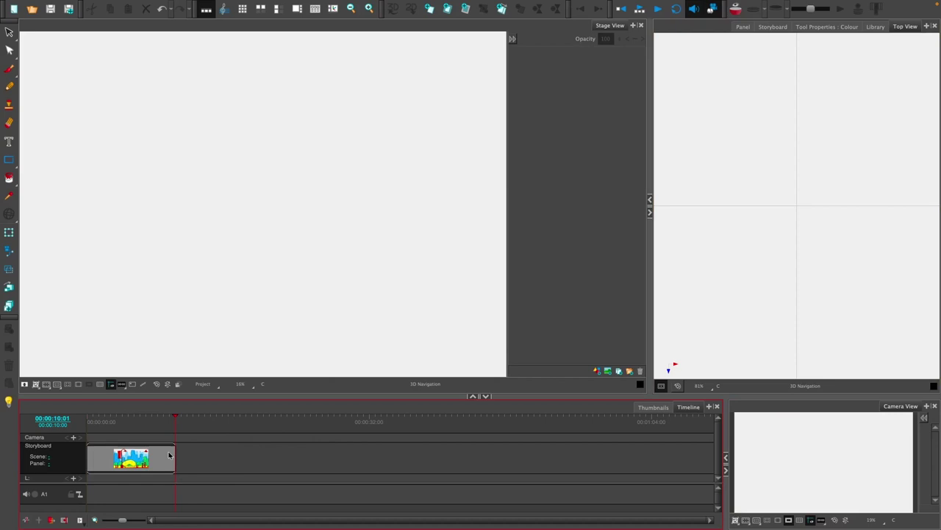
drag(174, 451, 253, 451)
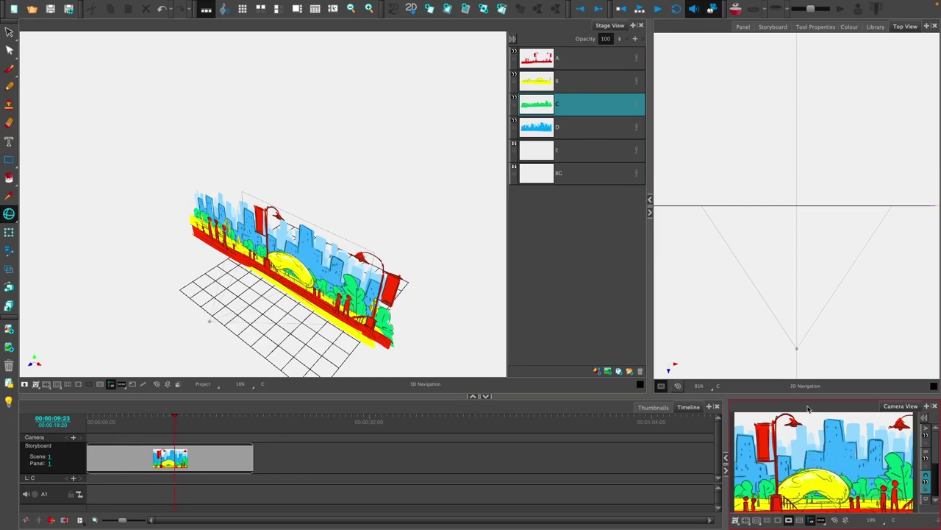
click(283, 213)
drag(275, 212, 314, 211)
scroll(252, 243, up, 5)
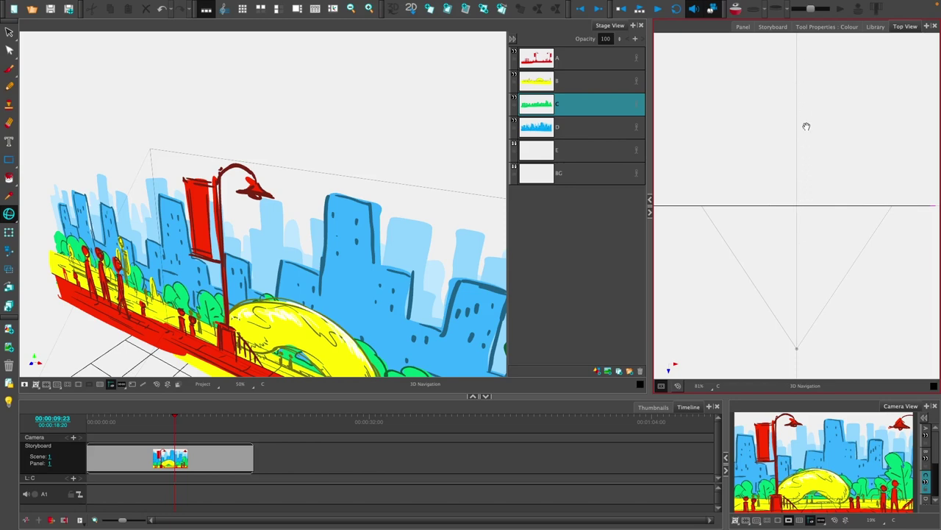
Step: Zoom the Stage View in and out to frame the 3D park set
scroll(806, 127, down, 3)
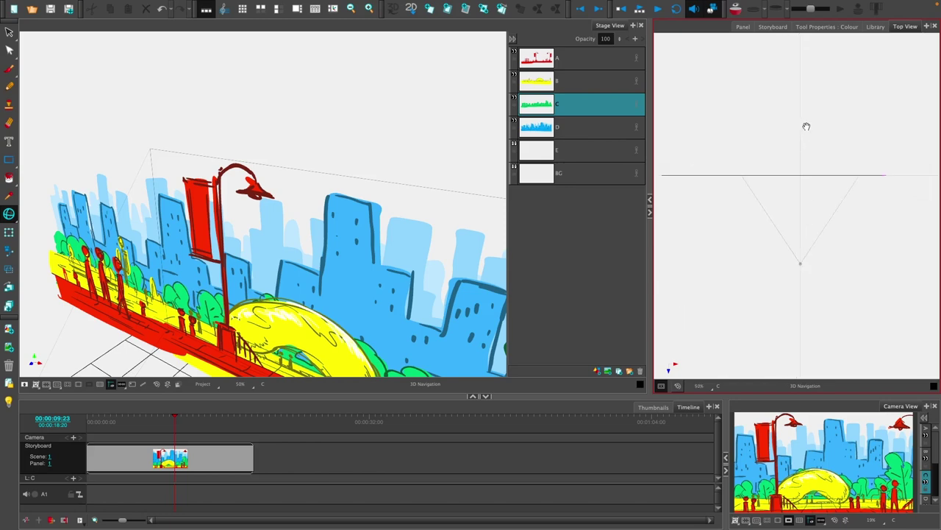
scroll(806, 127, up, 2)
scroll(366, 226, up, 1)
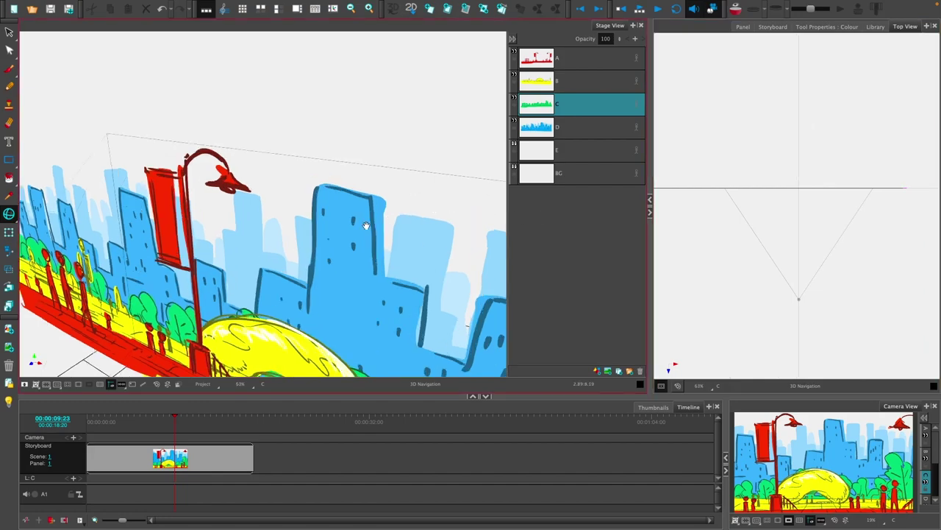
scroll(365, 224, down, 5)
scroll(361, 227, up, 4)
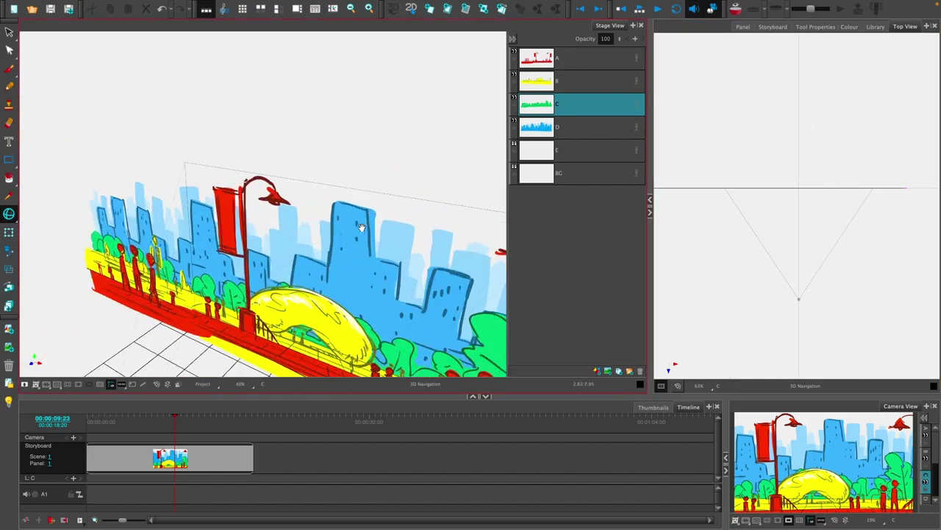
scroll(361, 227, down, 4)
scroll(363, 229, up, 5)
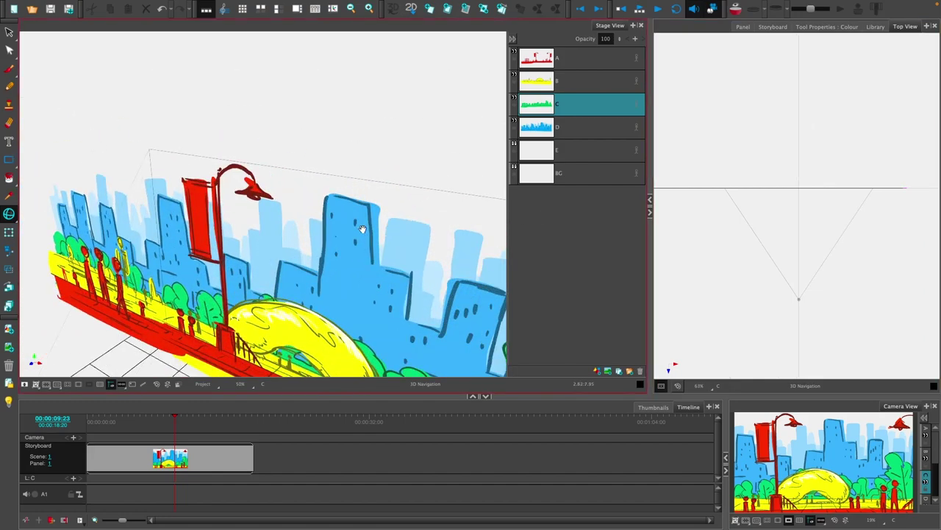
scroll(237, 229, up, 2)
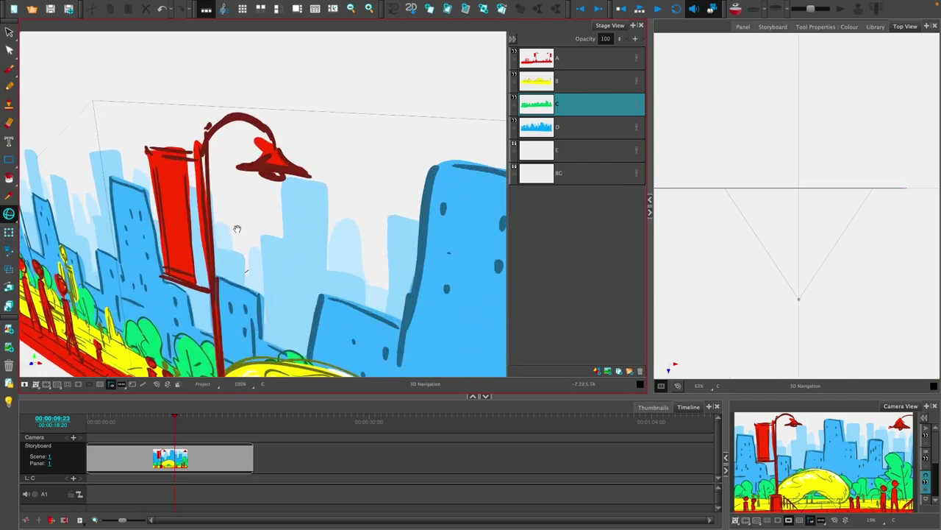
scroll(236, 229, down, 5)
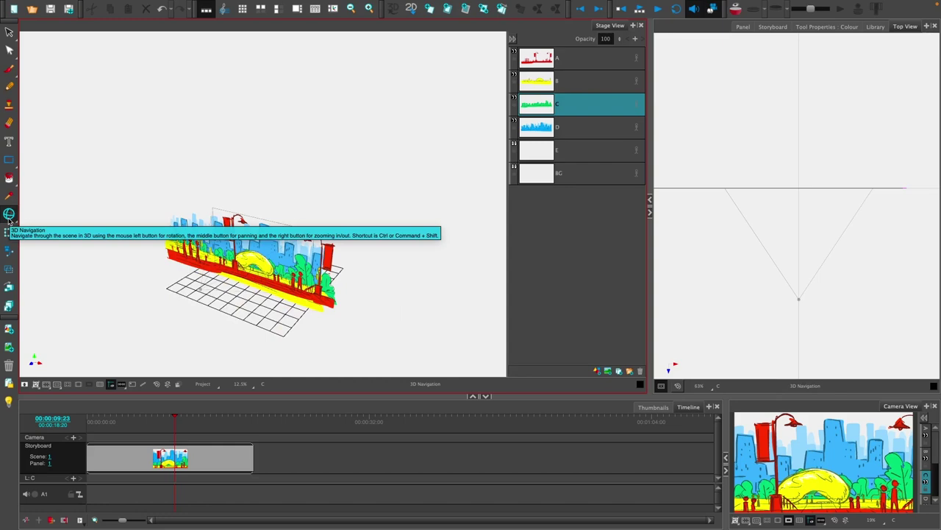
Step: Orbit the scene with 3D Navigation to see the layers at an angle over the grid
click(8, 213)
drag(275, 271, 245, 265)
scroll(245, 265, up, 3)
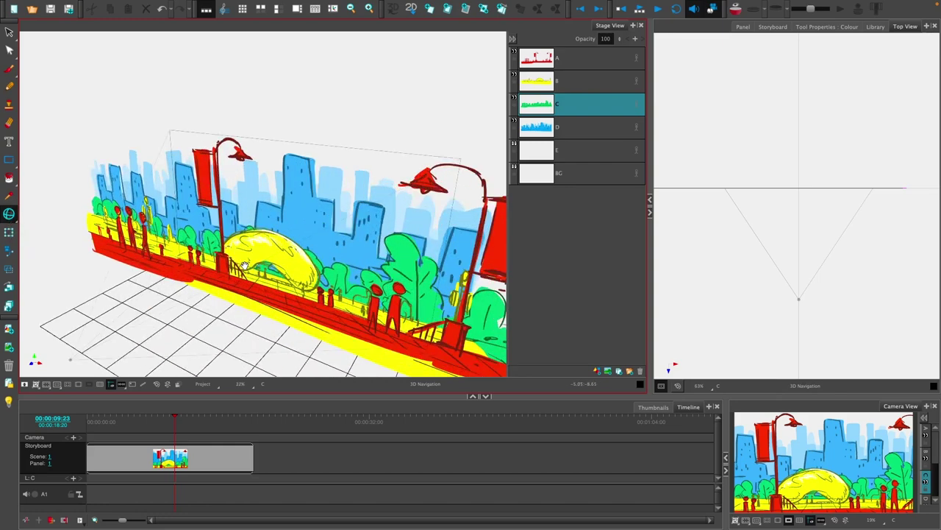
scroll(244, 265, up, 2)
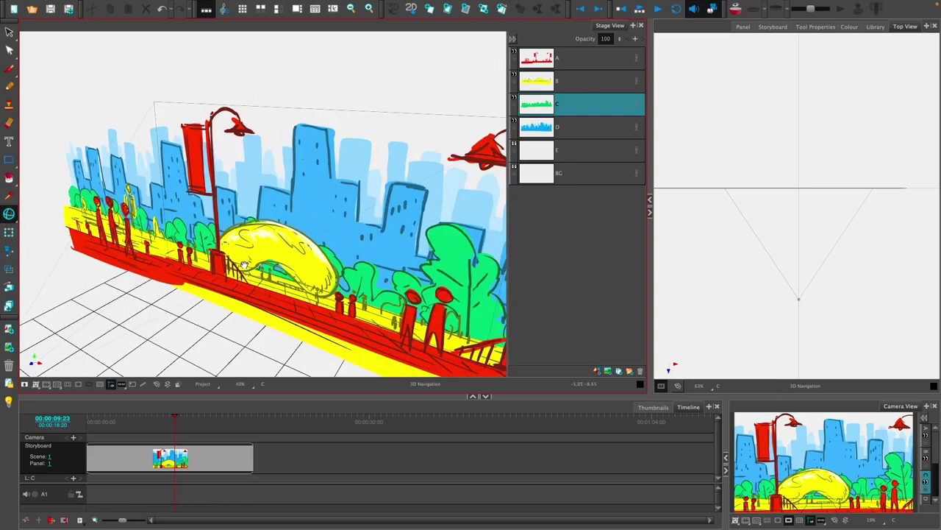
scroll(245, 264, down, 3)
scroll(245, 265, up, 5)
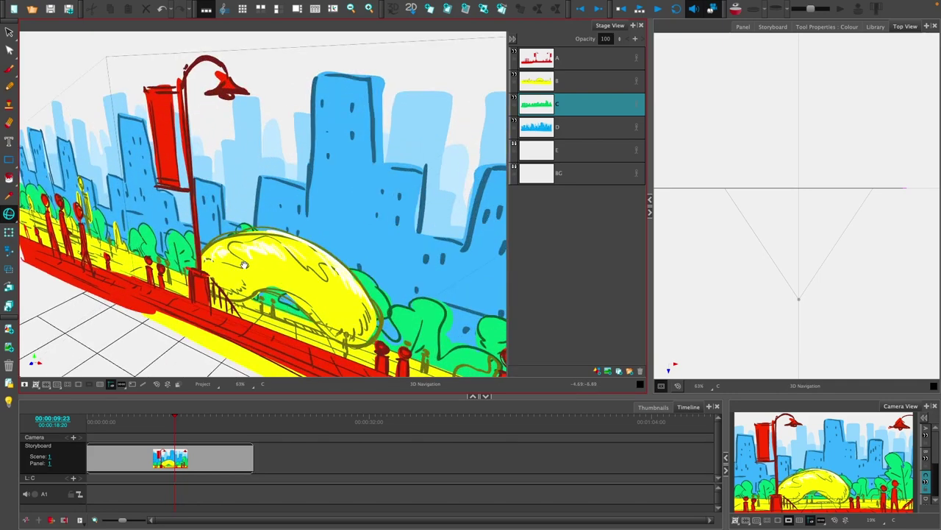
scroll(244, 265, down, 3)
scroll(245, 265, down, 2)
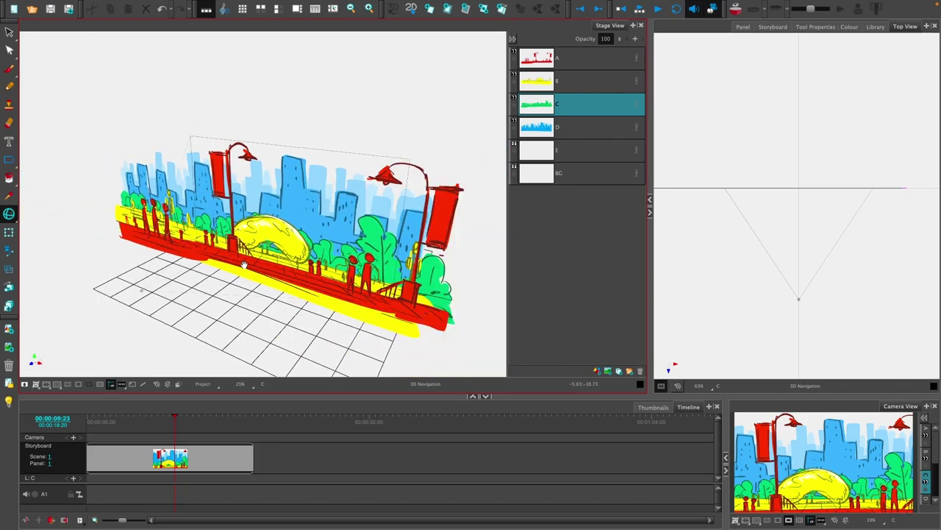
Step: Pan and orbit the park set until its layers appear edge-on, then make the Top View active
mouse_move(241, 289)
mouse_down()
mouse_move(246, 184)
mouse_move(239, 292)
mouse_up()
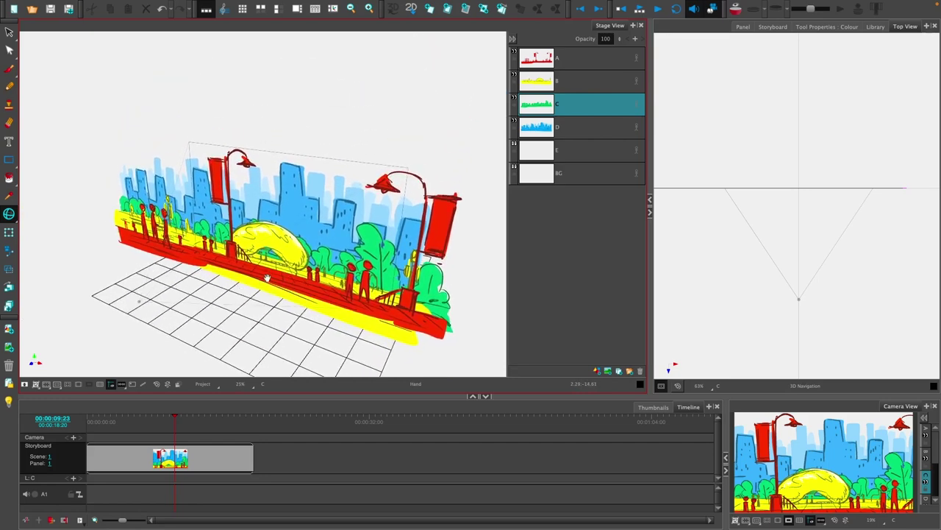
drag(267, 278, 242, 271)
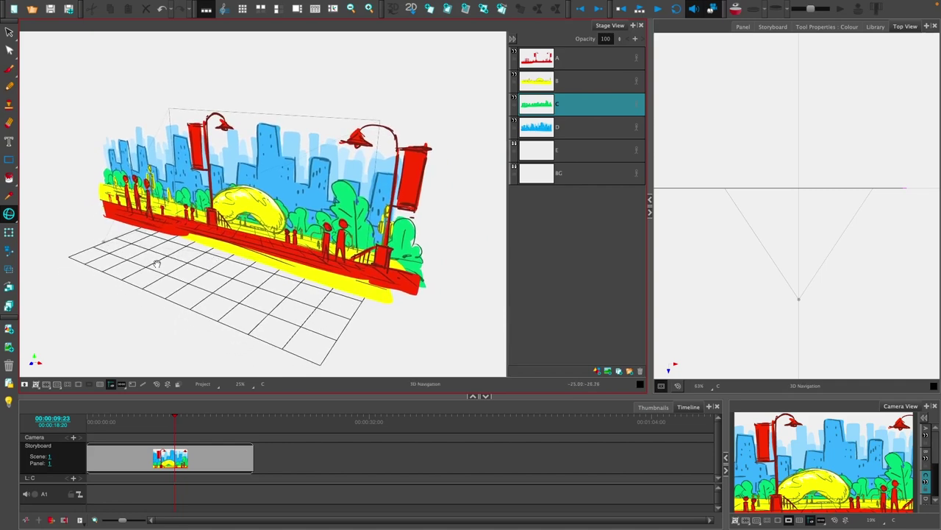
drag(157, 263, 167, 289)
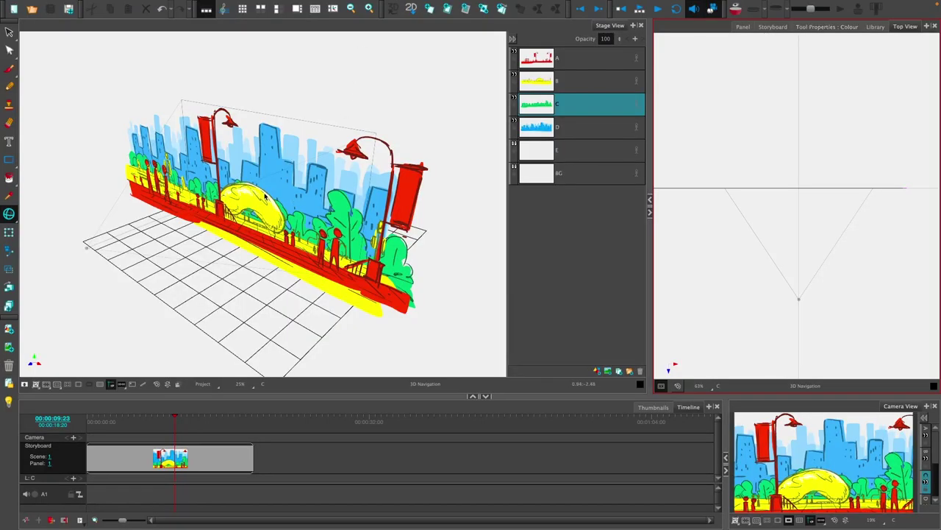
drag(254, 192, 249, 223)
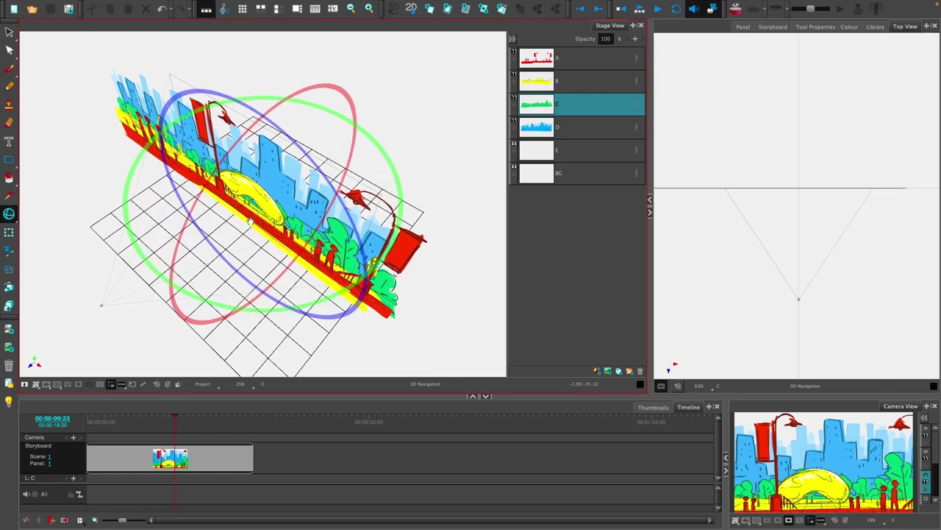
click(730, 151)
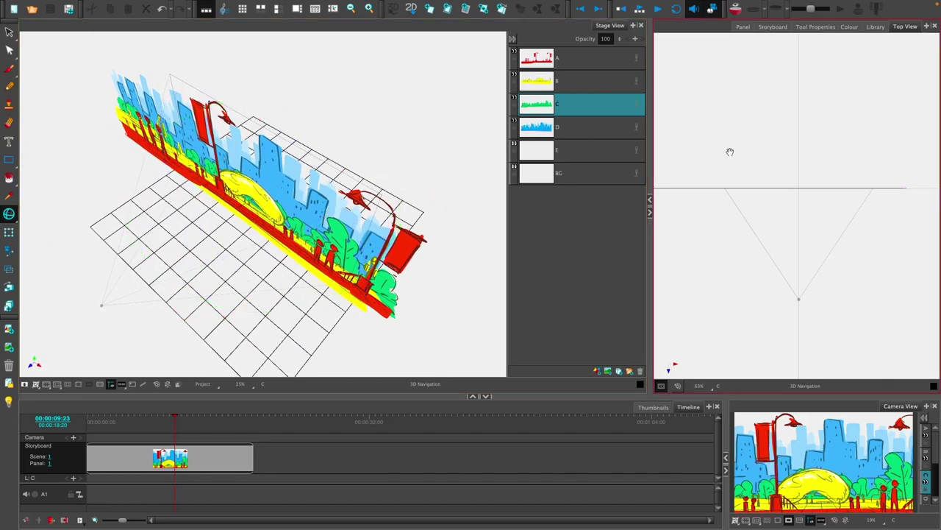
Step: Move the blue city layer D in depth via the Top View, then select layers A–D
click(9, 234)
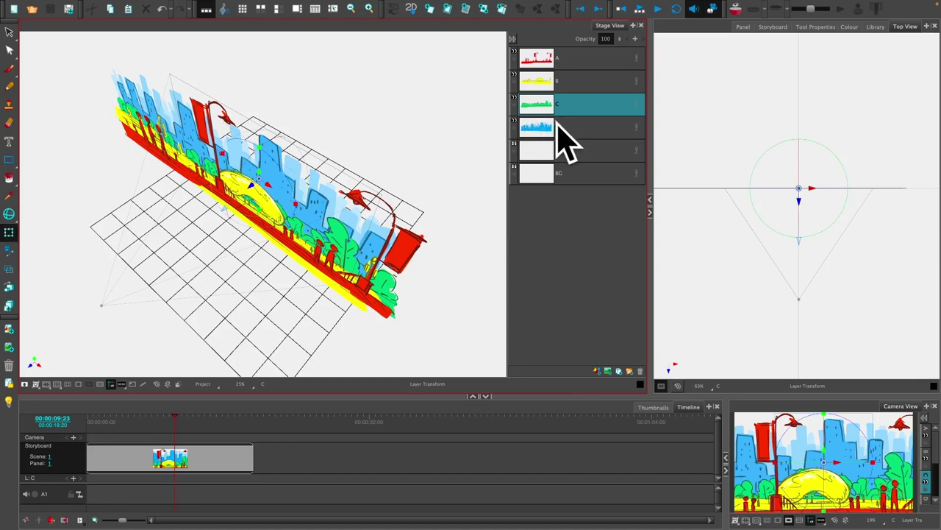
click(562, 130)
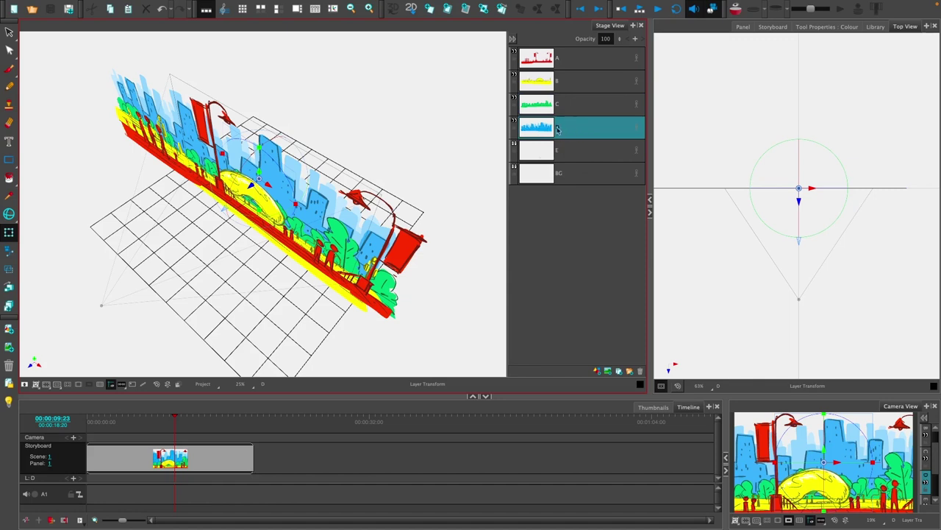
click(678, 161)
scroll(804, 202, up, 3)
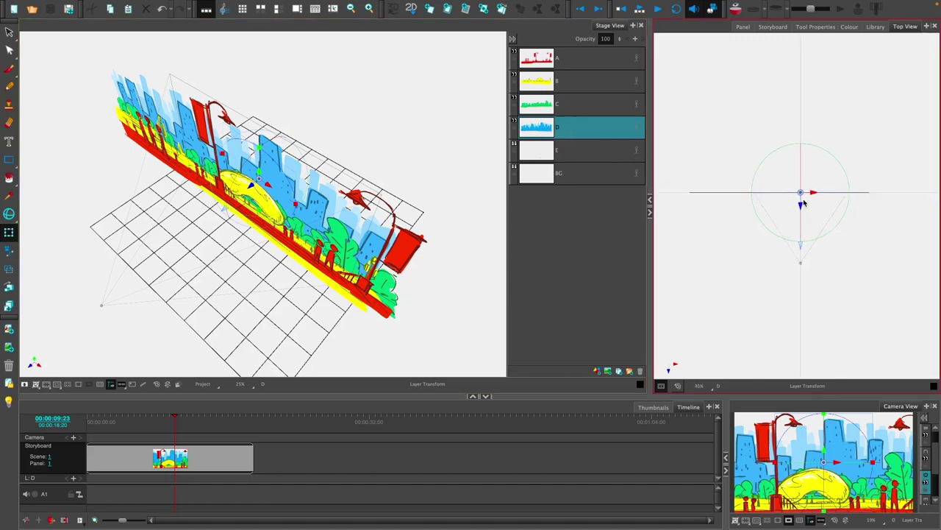
scroll(804, 203, up, 5)
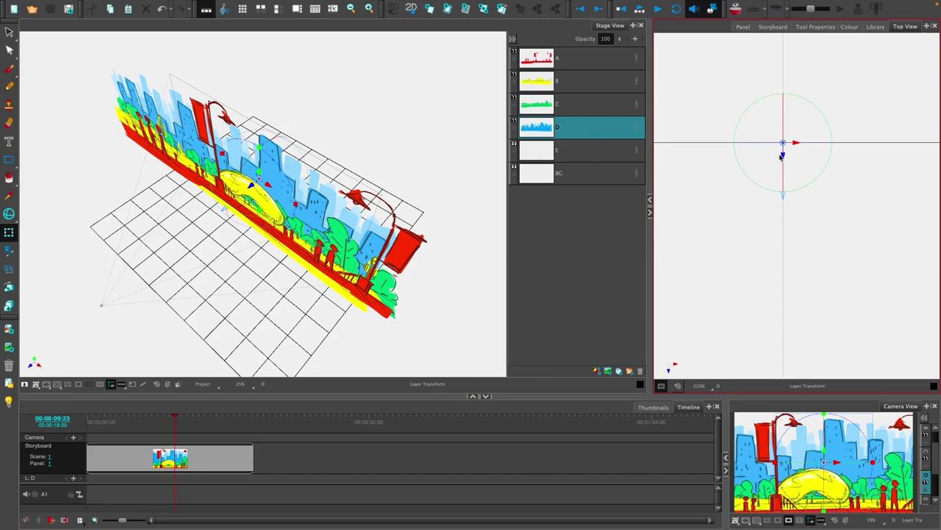
drag(783, 155, 723, 121)
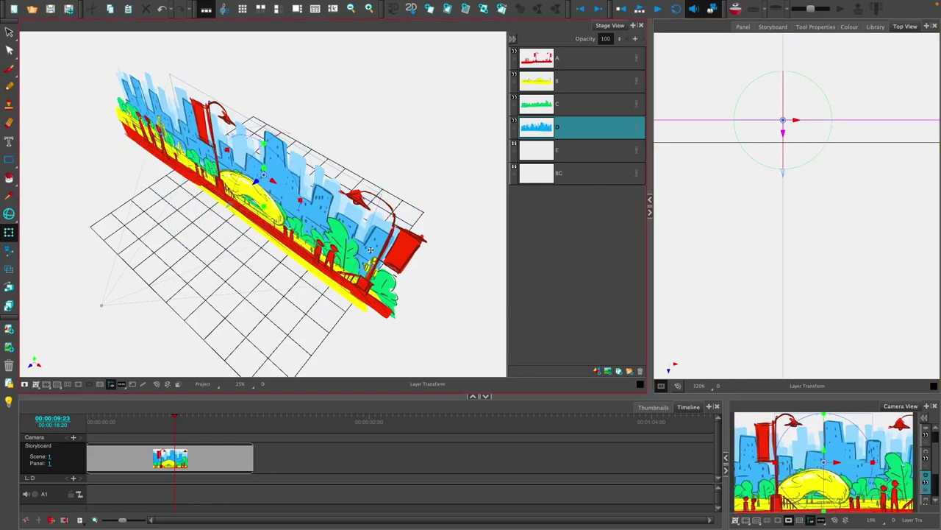
drag(230, 244, 257, 201)
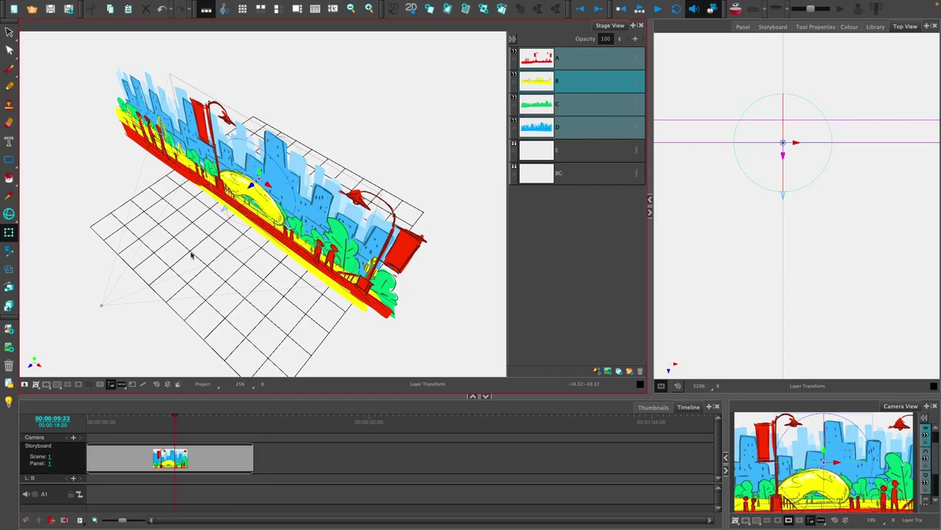
Step: Reset and orbit to a near-frontal 3D view, then test-move layer B in depth and restore it
click(8, 214)
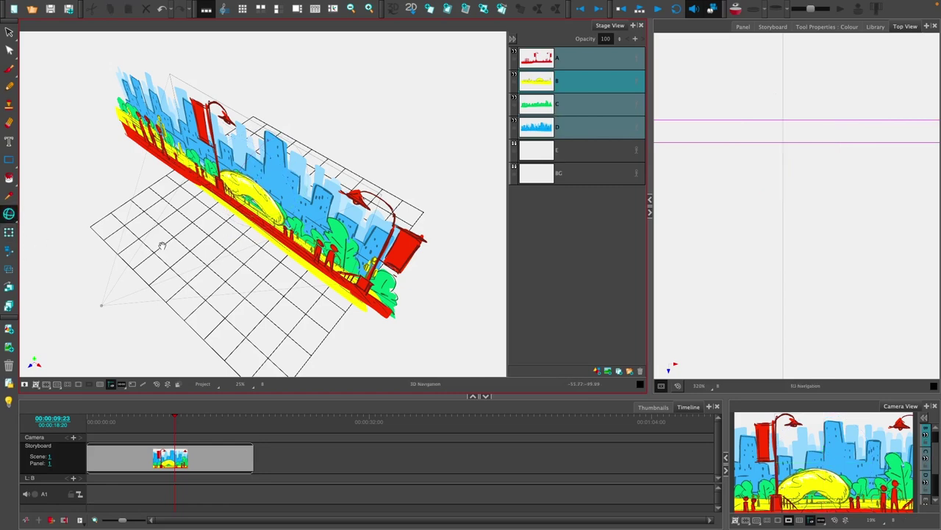
key(shift+m)
drag(199, 181, 183, 200)
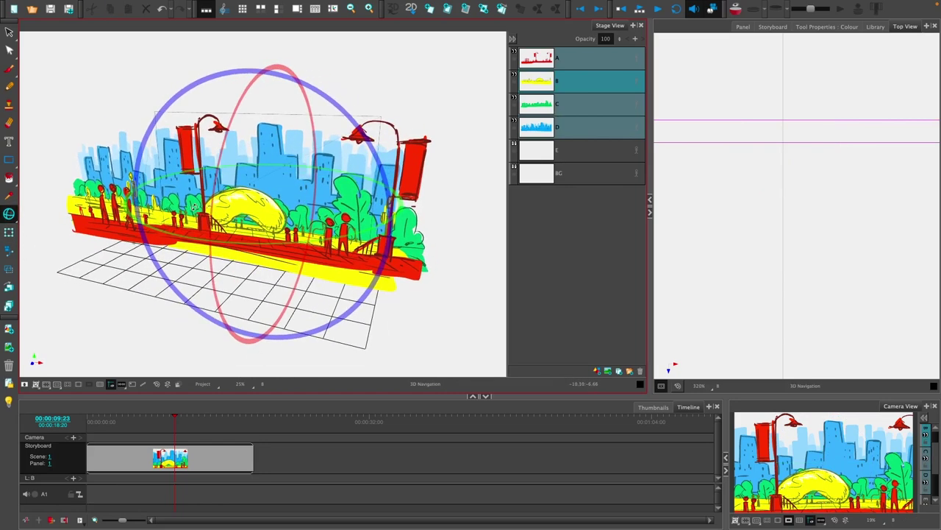
click(8, 233)
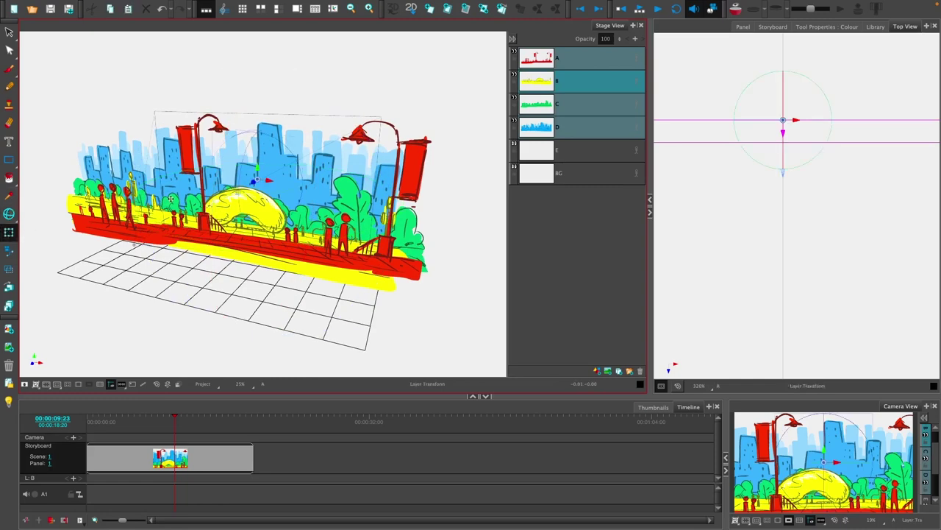
key(shift+x)
scroll(262, 181, up, 4)
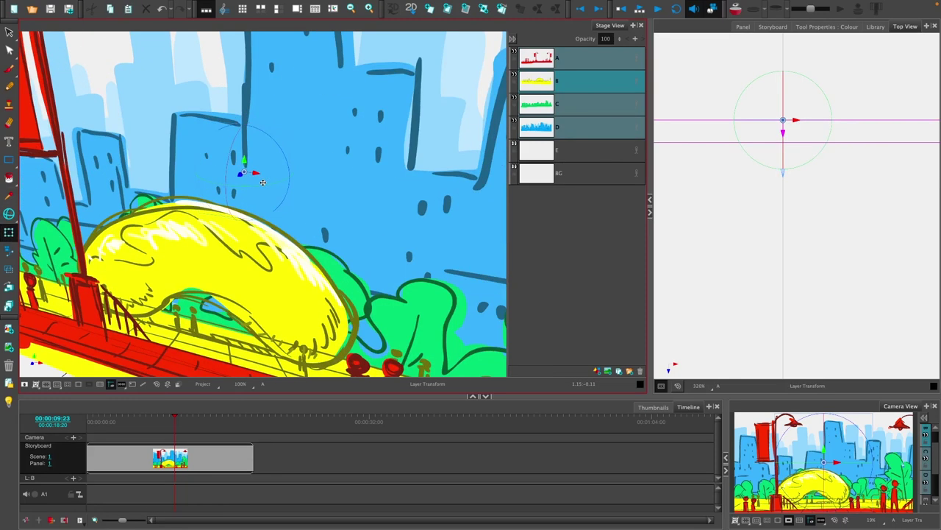
scroll(237, 175, down, 4)
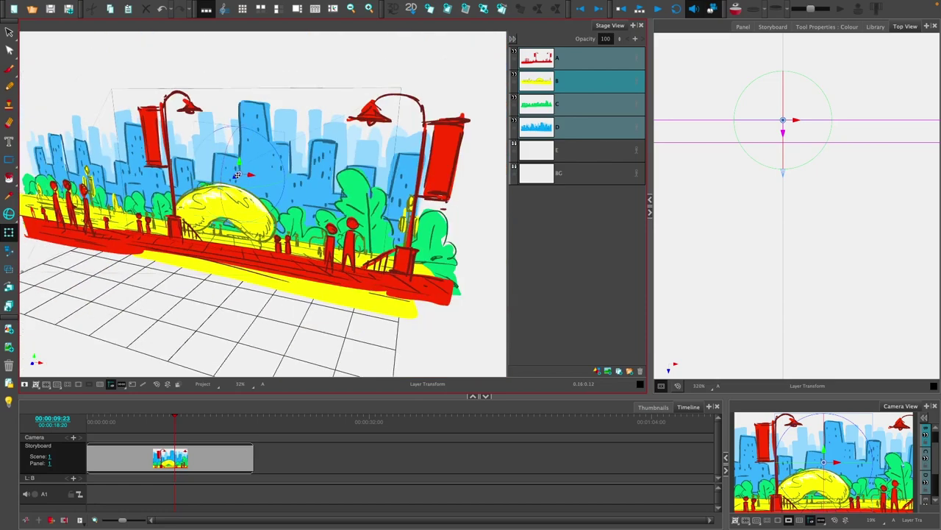
mouse_move(236, 175)
mouse_down()
mouse_move(236, 210)
mouse_move(230, 171)
mouse_up()
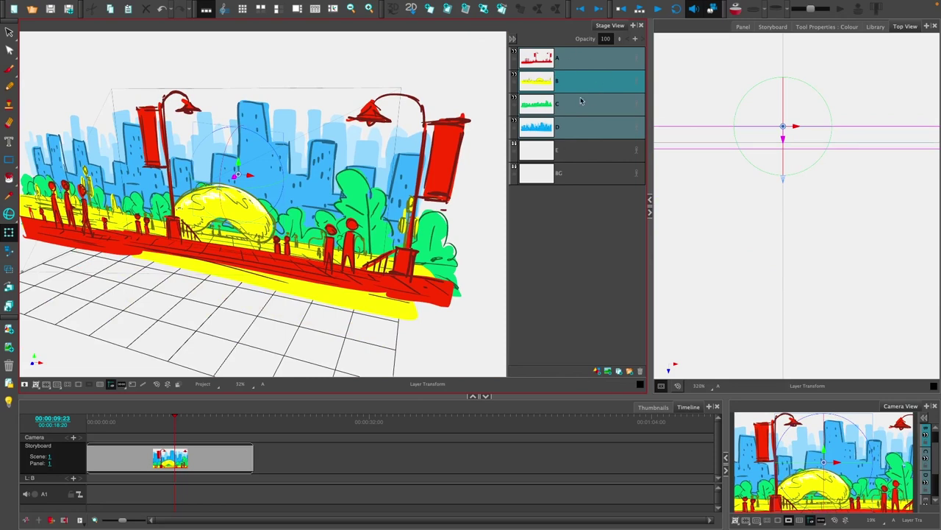
Step: Drag blue city layer D much closer to the camera in Top View, then reframe the Stage View front-on
click(562, 133)
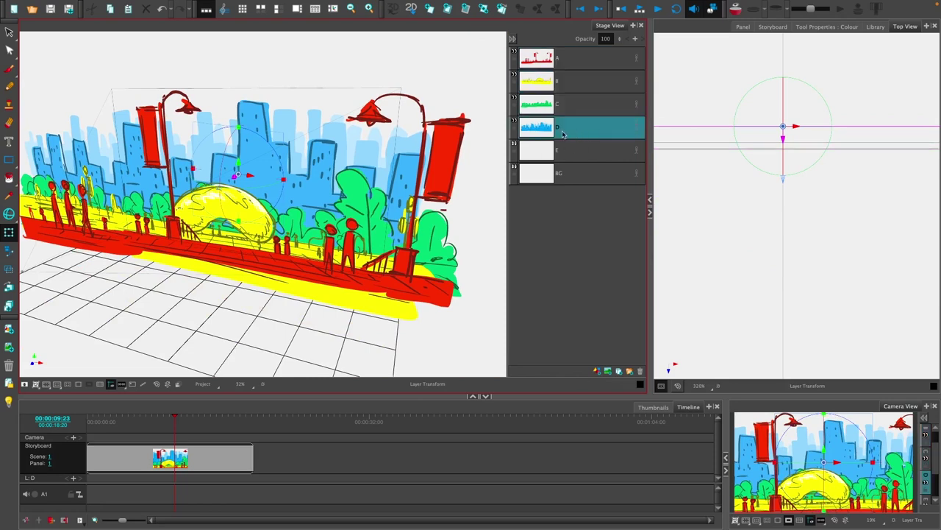
click(745, 145)
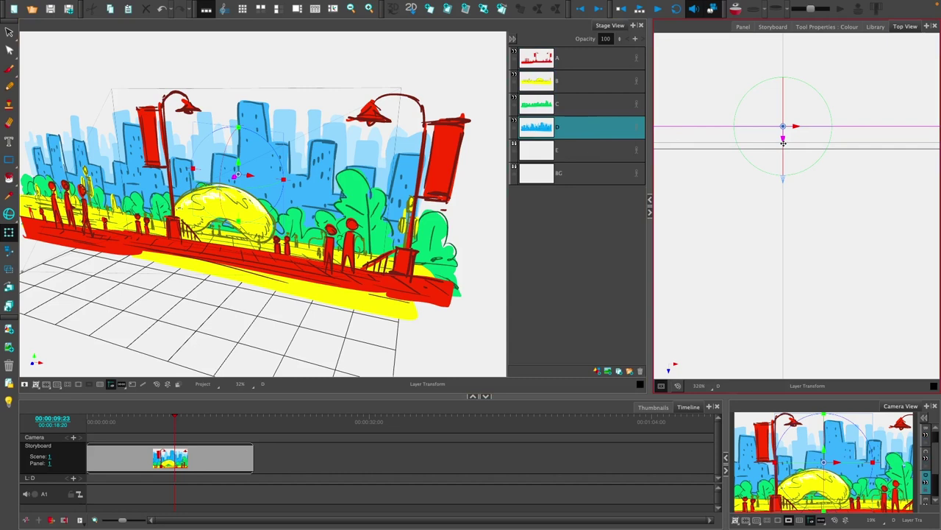
drag(782, 139, 776, 57)
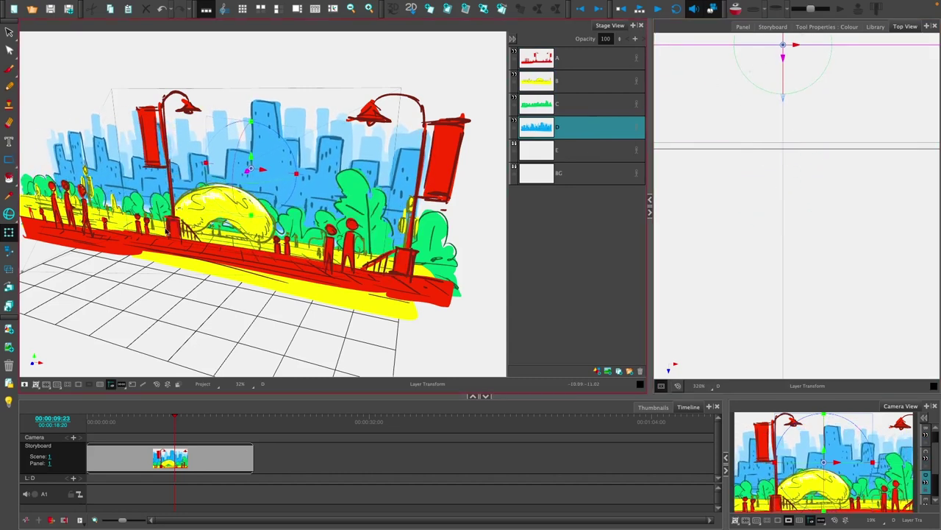
click(8, 213)
drag(136, 243, 195, 292)
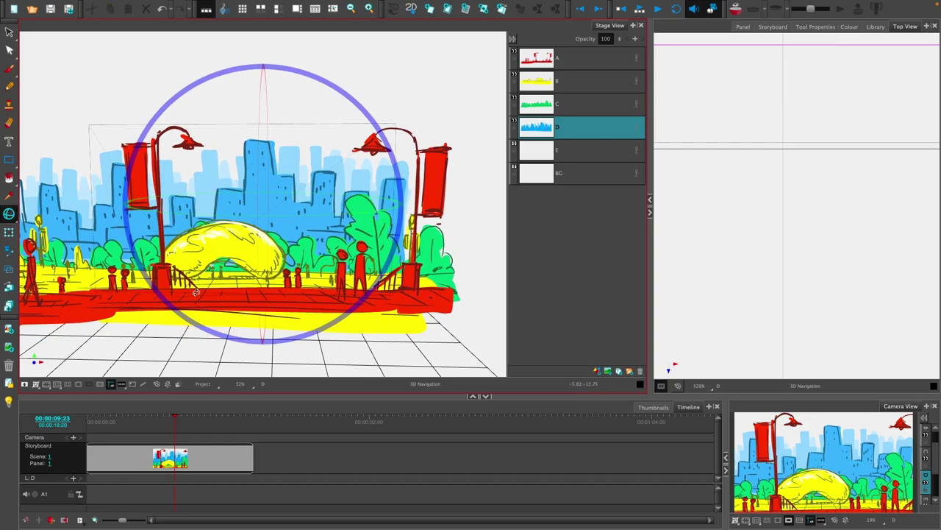
scroll(196, 292, down, 2)
scroll(196, 292, up, 5)
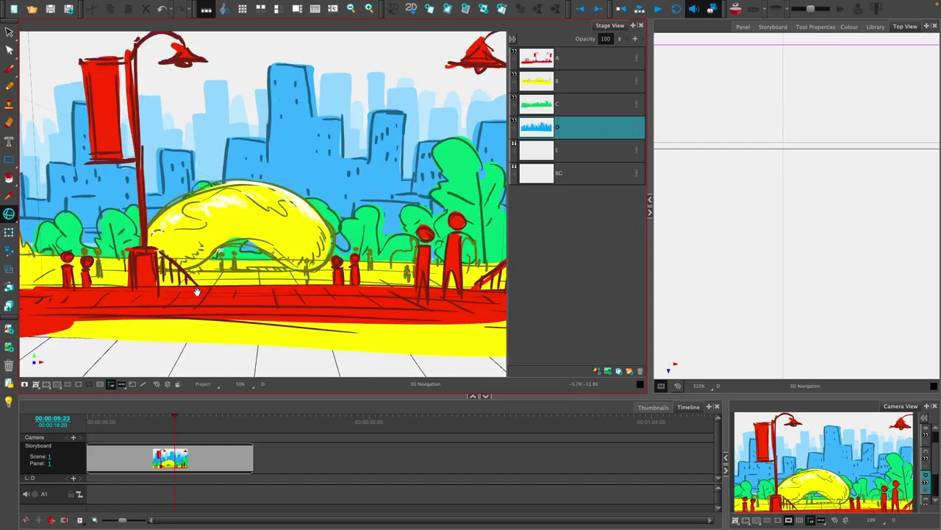
drag(207, 301, 192, 328)
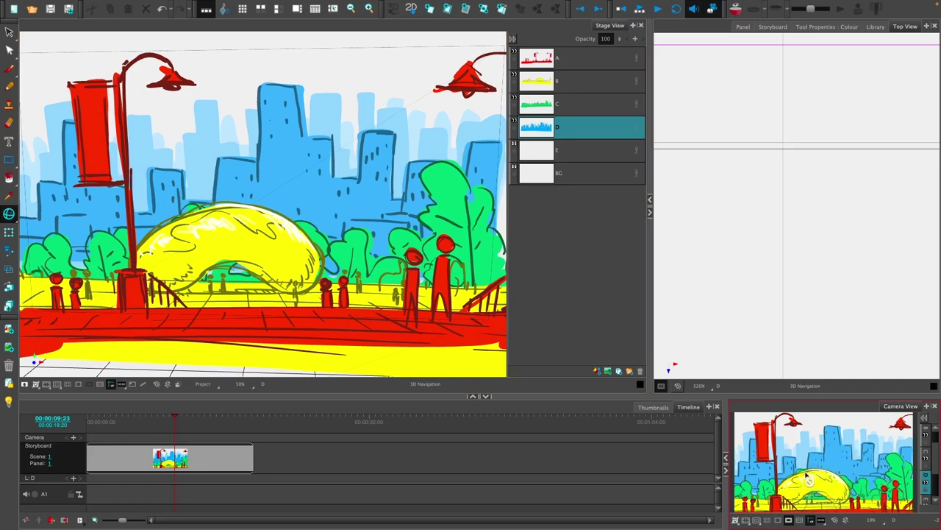
Step: Push blue city layer D back from the camera in Top View until it sits behind the trees
click(8, 233)
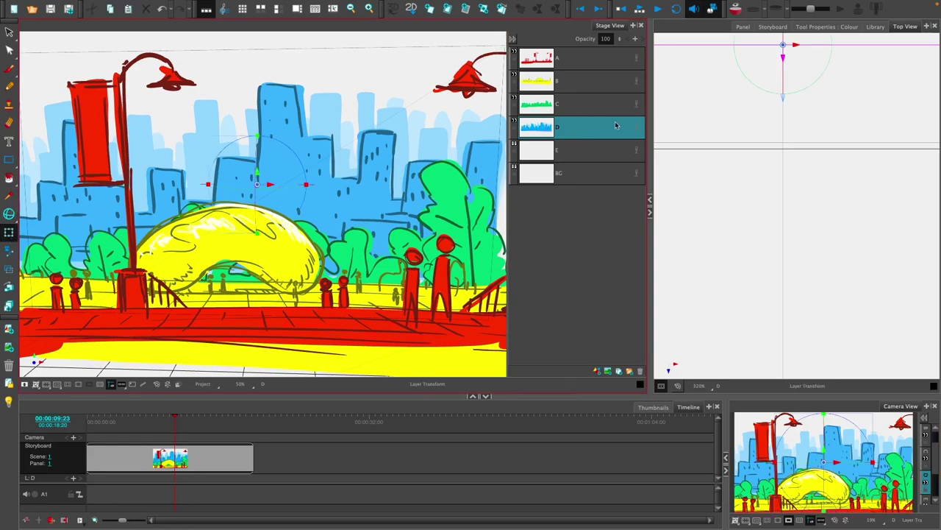
drag(777, 105, 771, 287)
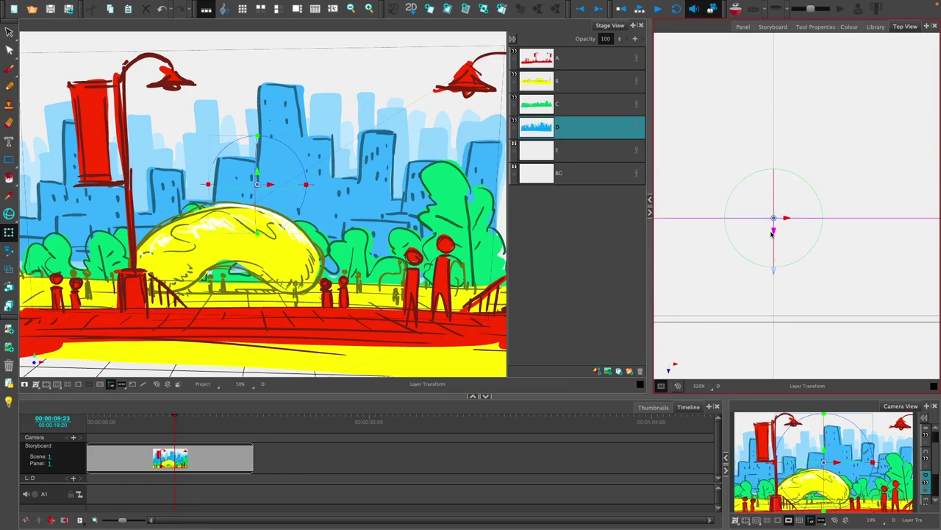
drag(773, 231, 769, 288)
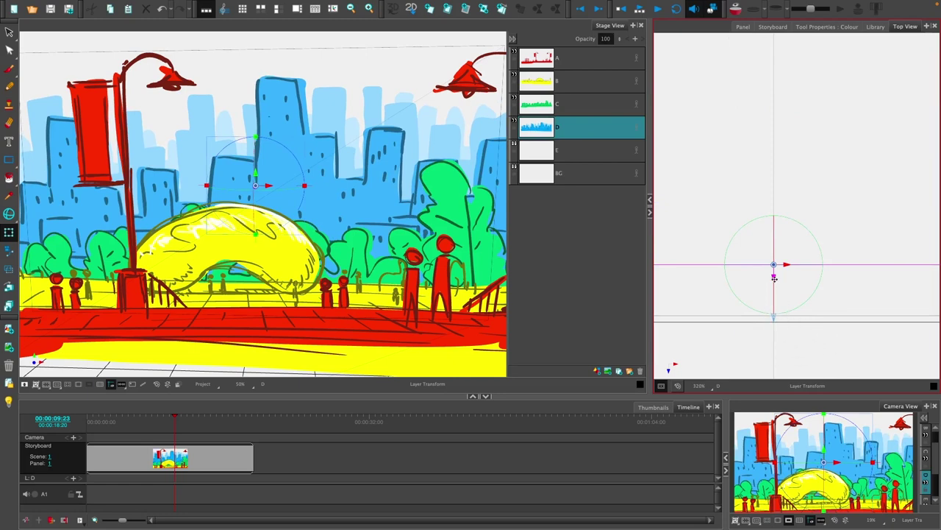
drag(774, 278, 773, 81)
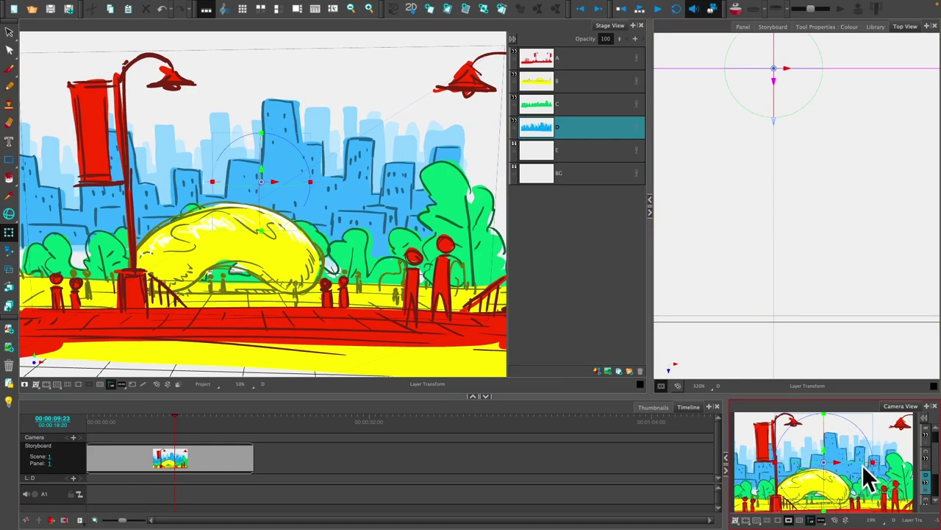
Step: Push tree layer C and yellow bean layer B back, and bring red layer A toward the camera
click(574, 103)
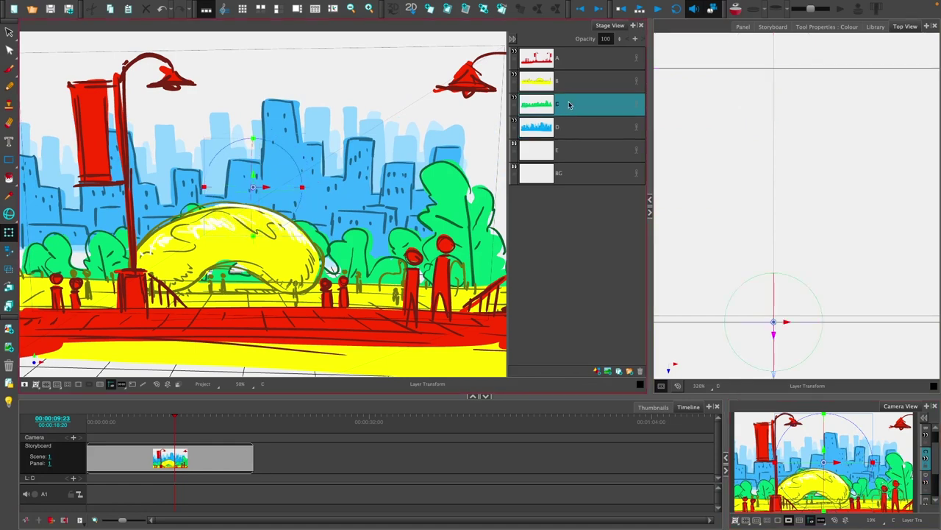
drag(773, 333, 728, 151)
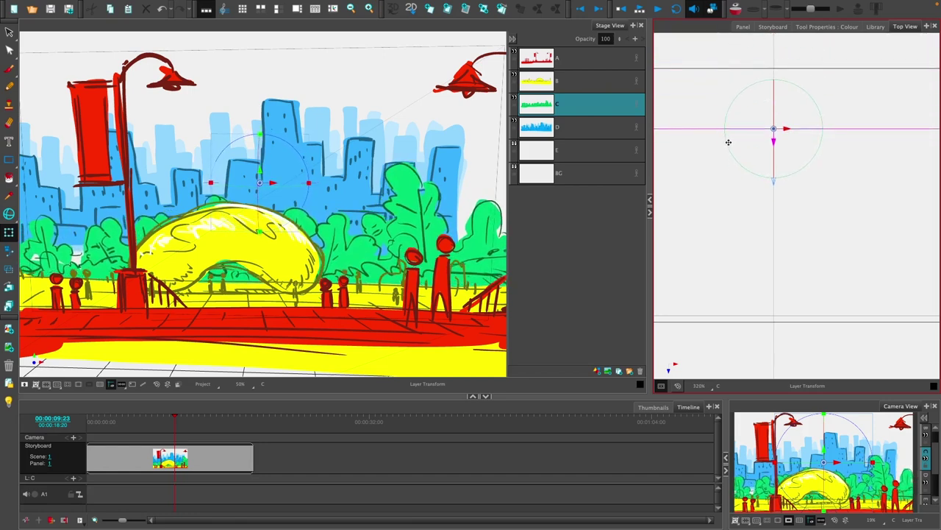
click(603, 81)
click(772, 335)
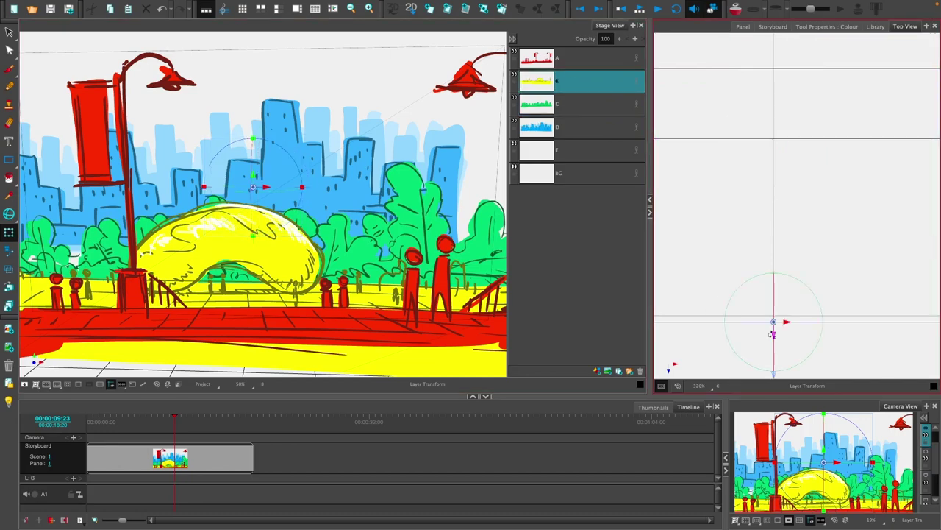
drag(774, 334, 758, 223)
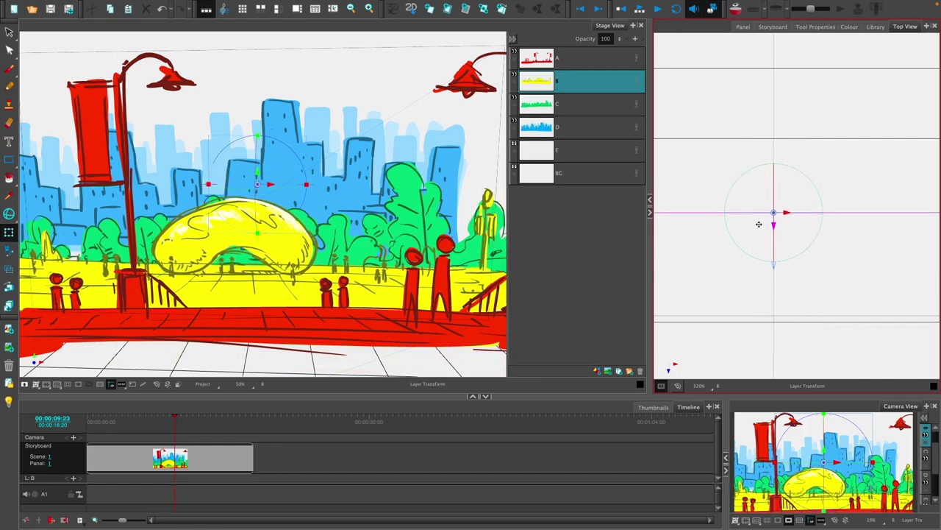
click(580, 65)
drag(773, 333, 790, 300)
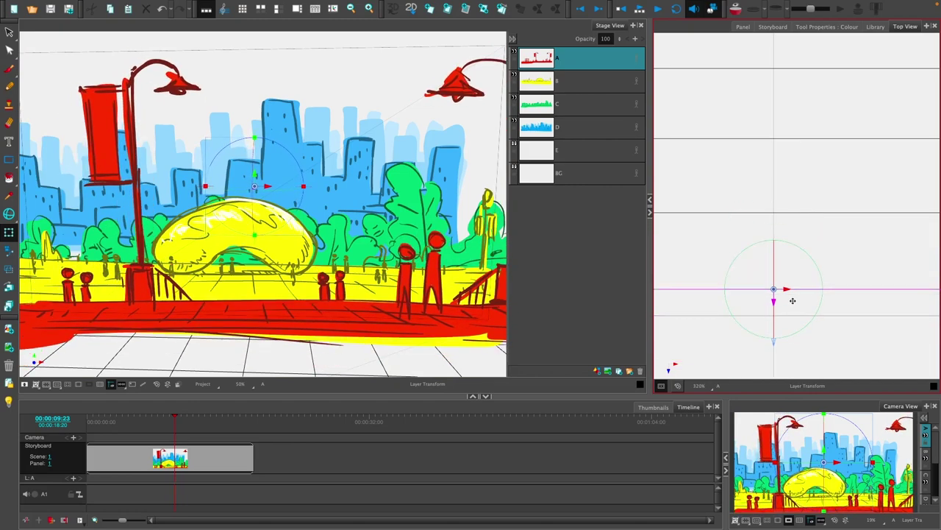
Step: Orbit the Stage View into a tilted 3D view showing the layers spaced in depth
click(8, 214)
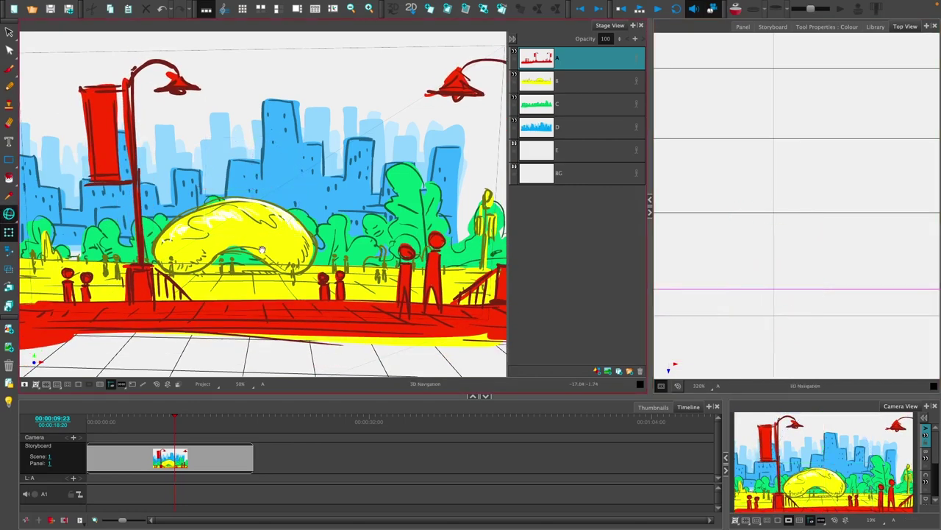
drag(191, 258, 277, 319)
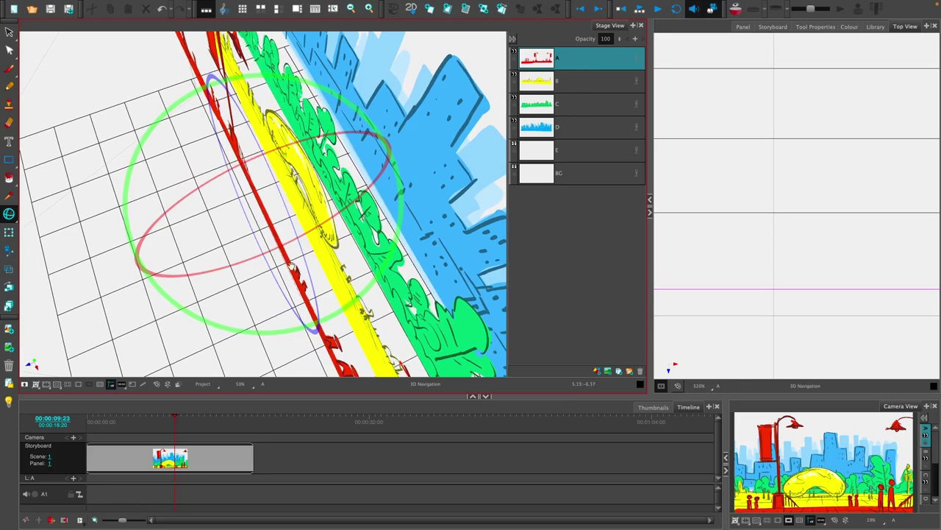
Step: Nudge red foreground layer A slightly down and right, undoing the last Camera View move with Ctrl+Z
drag(289, 265, 290, 264)
click(9, 231)
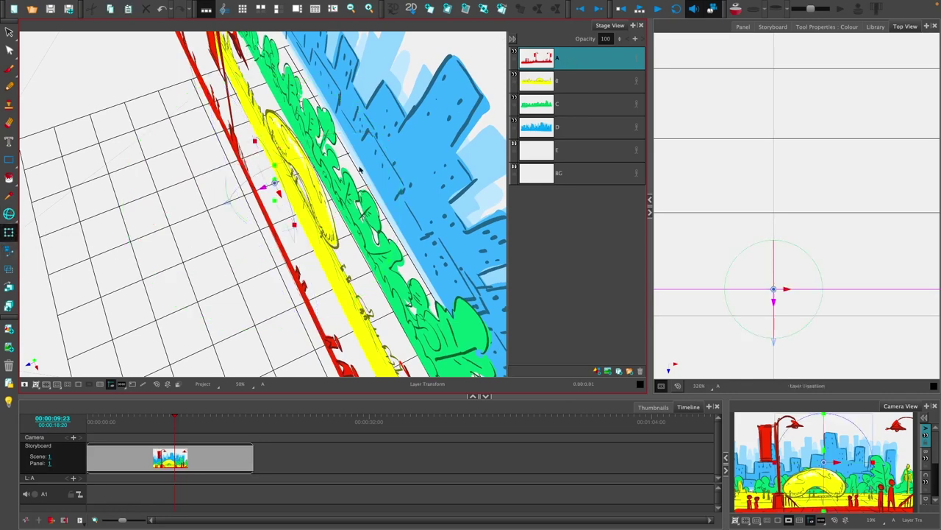
mouse_move(262, 187)
mouse_down()
mouse_move(204, 208)
mouse_move(269, 185)
mouse_move(233, 185)
mouse_move(252, 177)
mouse_up()
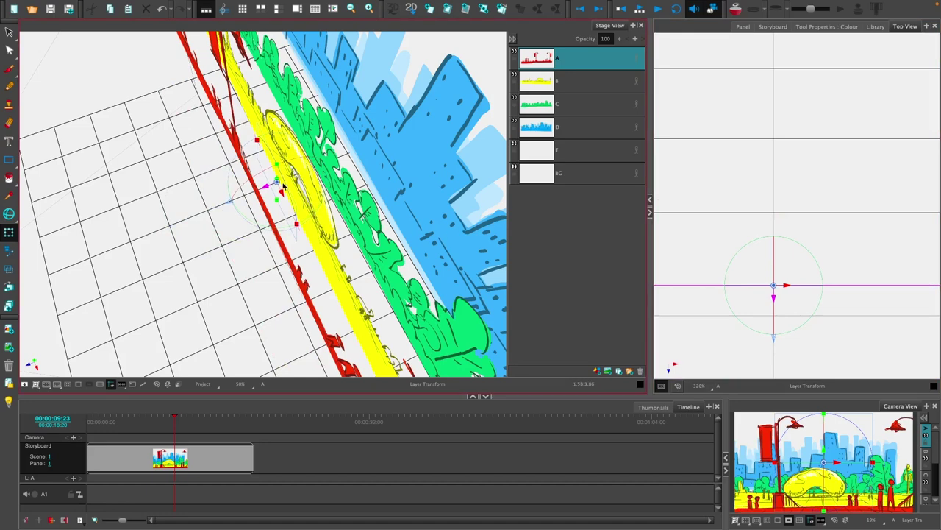
mouse_move(281, 191)
mouse_down()
mouse_move(221, 206)
mouse_move(311, 180)
mouse_move(249, 62)
mouse_up()
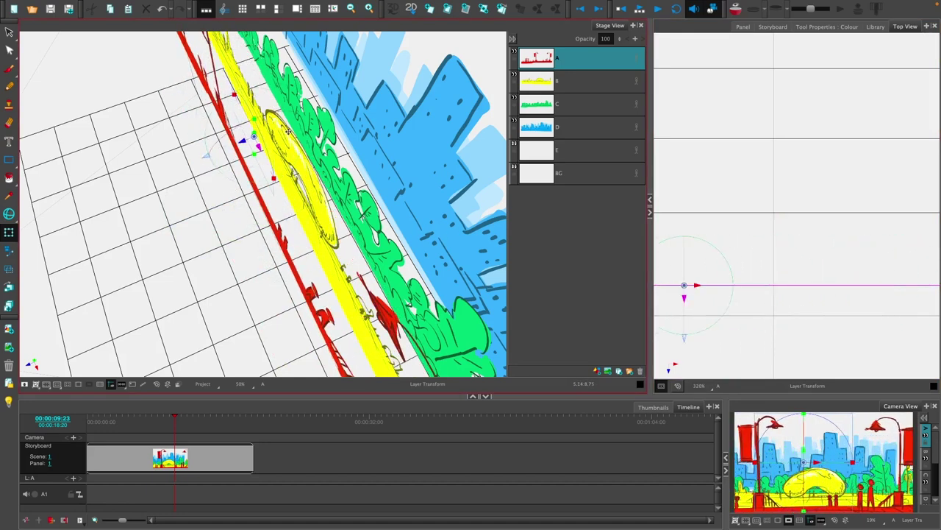
drag(289, 131, 327, 167)
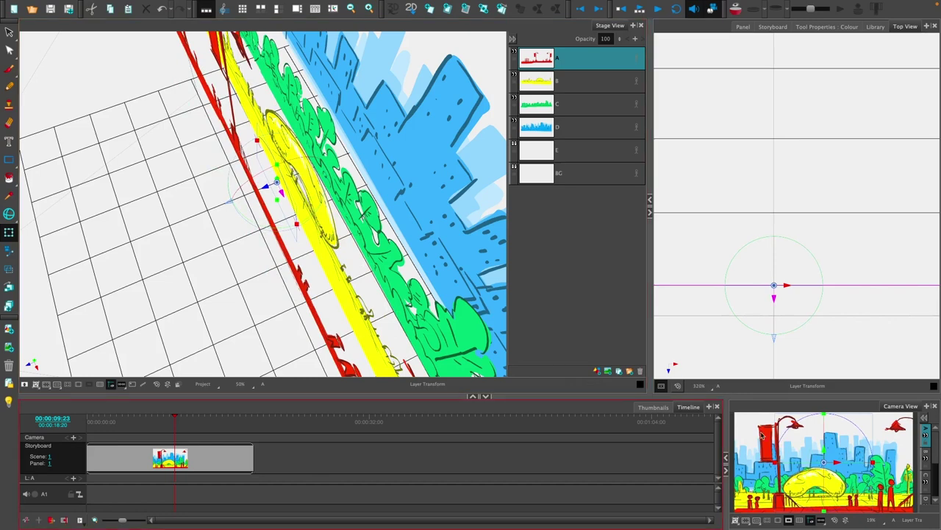
drag(825, 451, 820, 414)
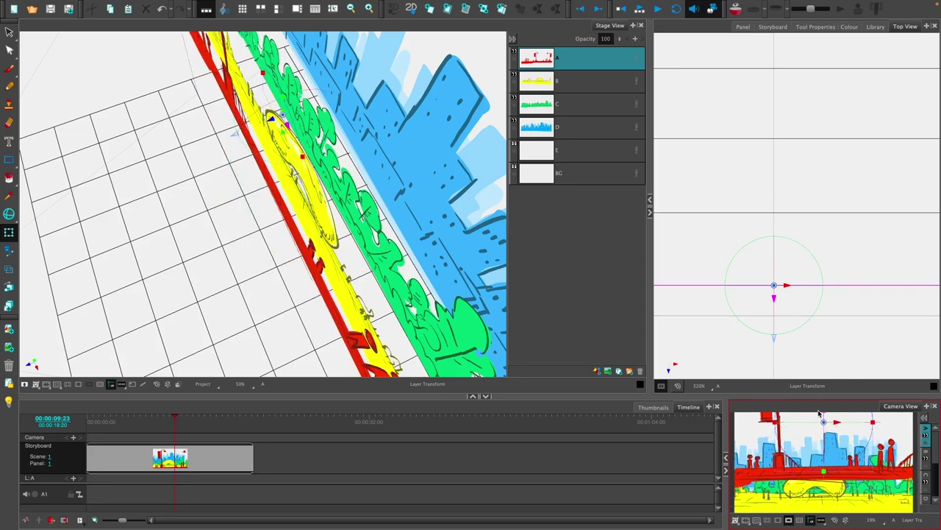
key(ctrl+z)
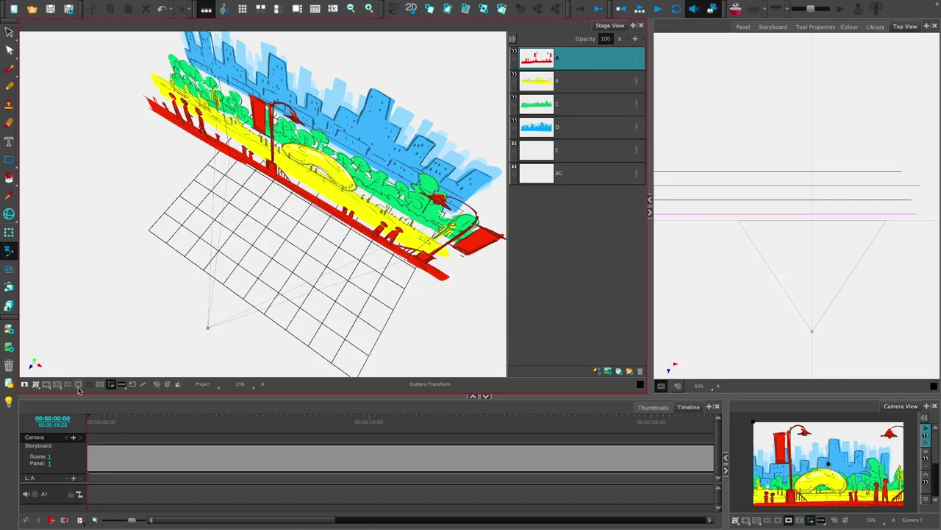
Step: Move the playhead to 00:00:01:01 and add a keyframe there on the Camera track
drag(87, 417, 161, 417)
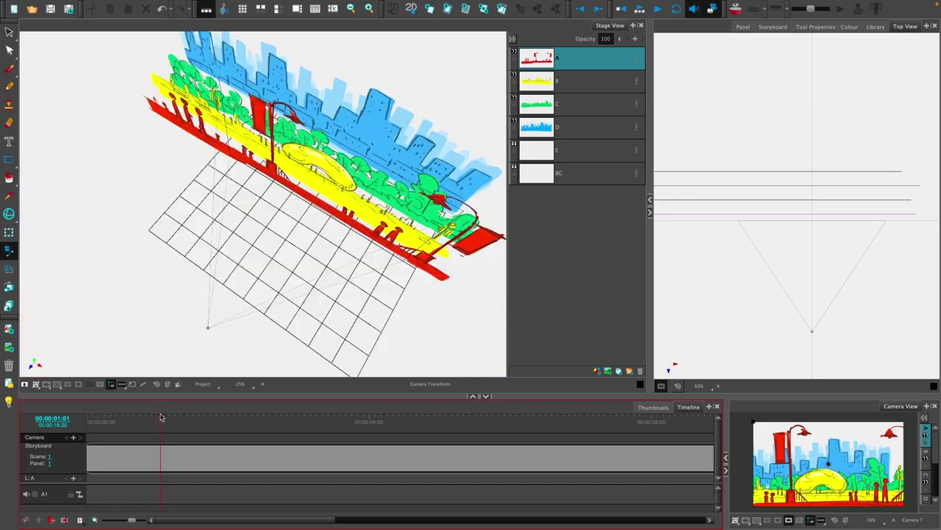
click(74, 438)
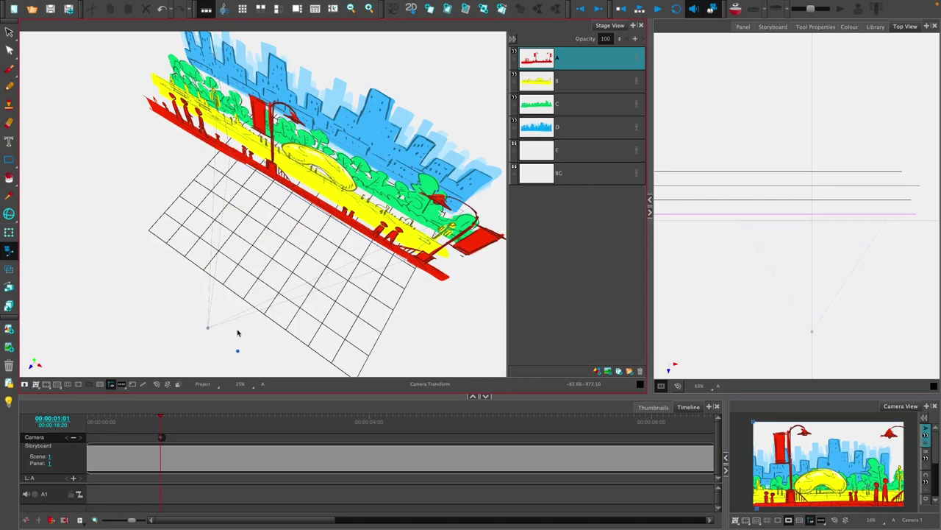
click(13, 251)
Step: Raise and pull back the camera so the 01:01 frame shows mostly sky above the skyline
drag(208, 330, 206, 250)
click(898, 500)
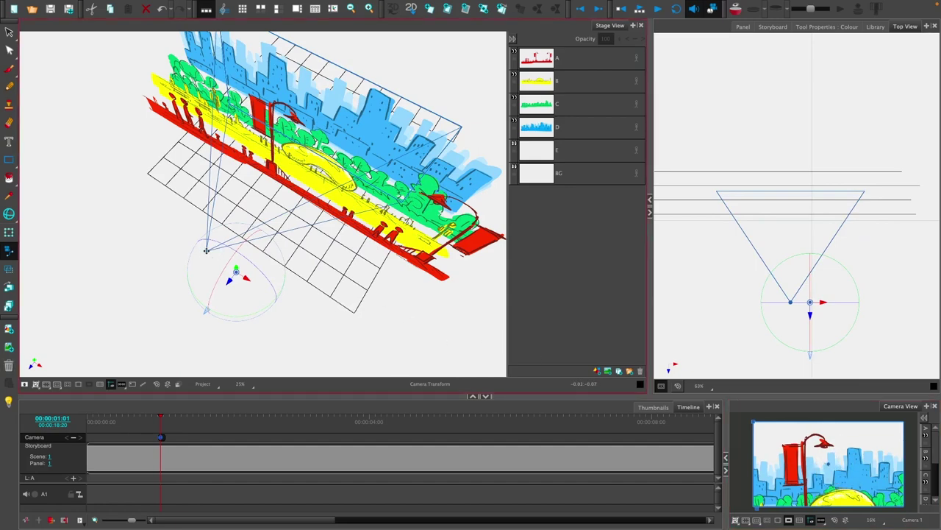
drag(206, 250, 219, 232)
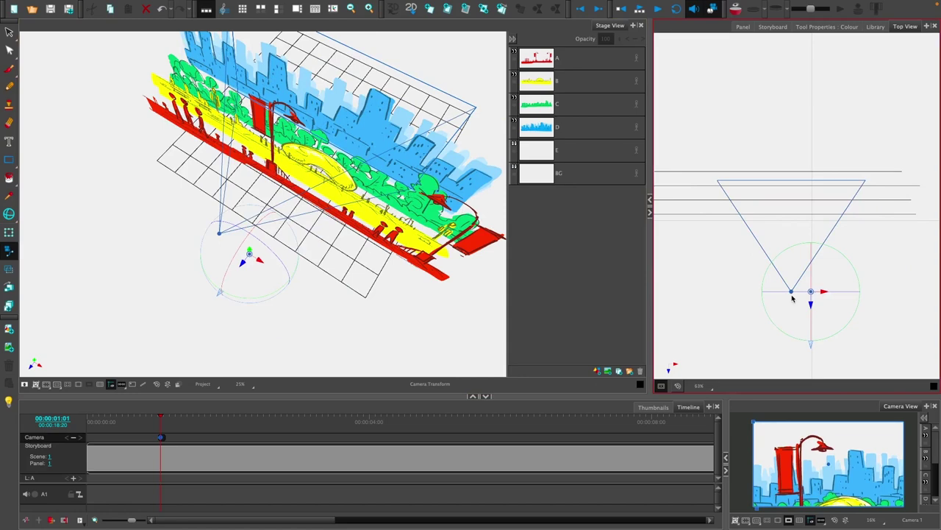
mouse_move(792, 291)
mouse_down()
mouse_move(748, 286)
mouse_move(759, 266)
mouse_move(733, 282)
mouse_move(781, 294)
mouse_up()
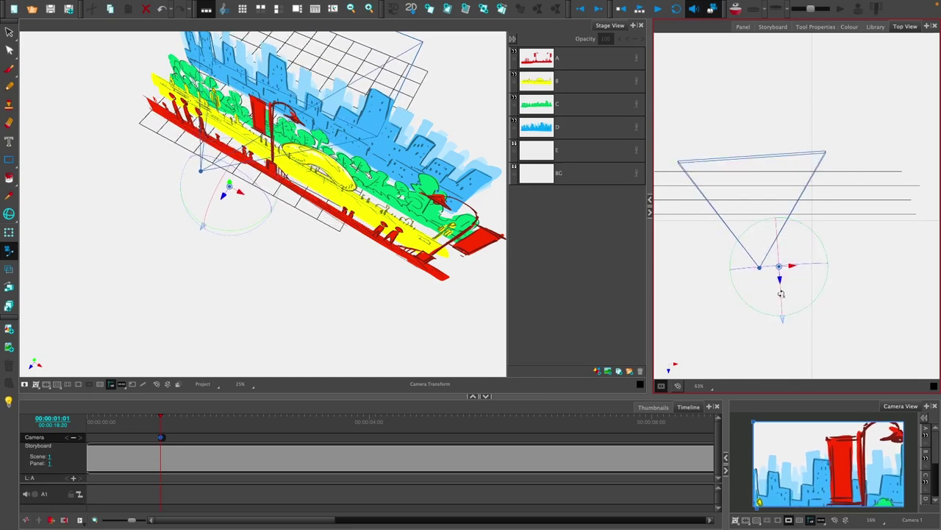
scroll(781, 294, down, 2)
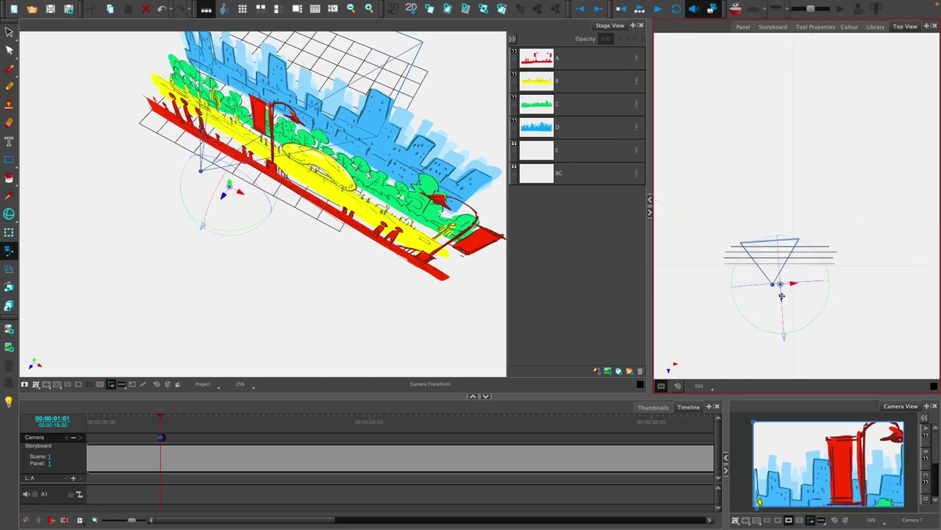
scroll(780, 287, up, 5)
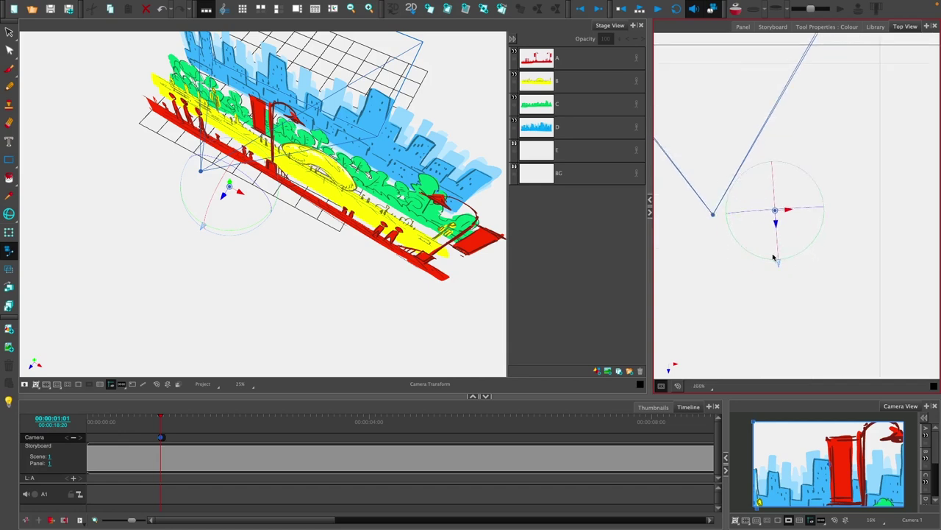
scroll(773, 256, down, 5)
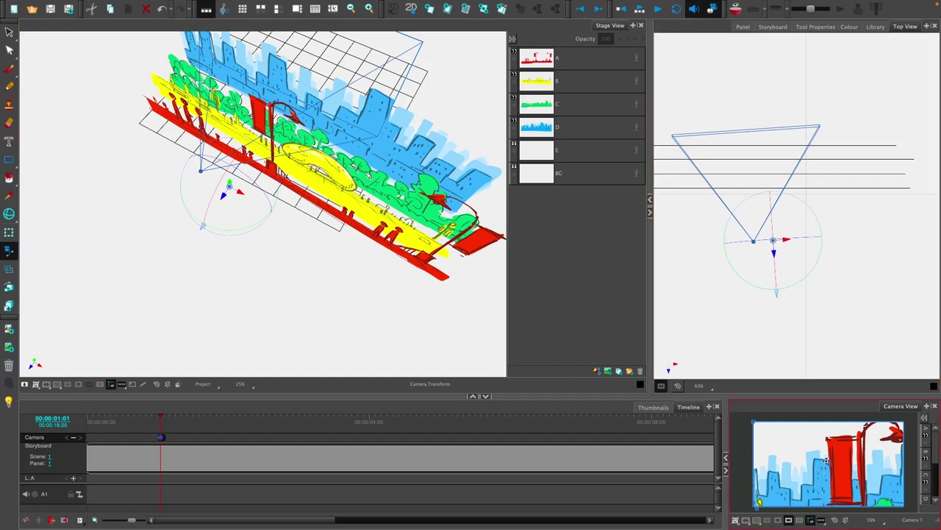
mouse_move(829, 462)
mouse_down()
mouse_move(832, 454)
mouse_move(830, 471)
mouse_move(831, 461)
mouse_up()
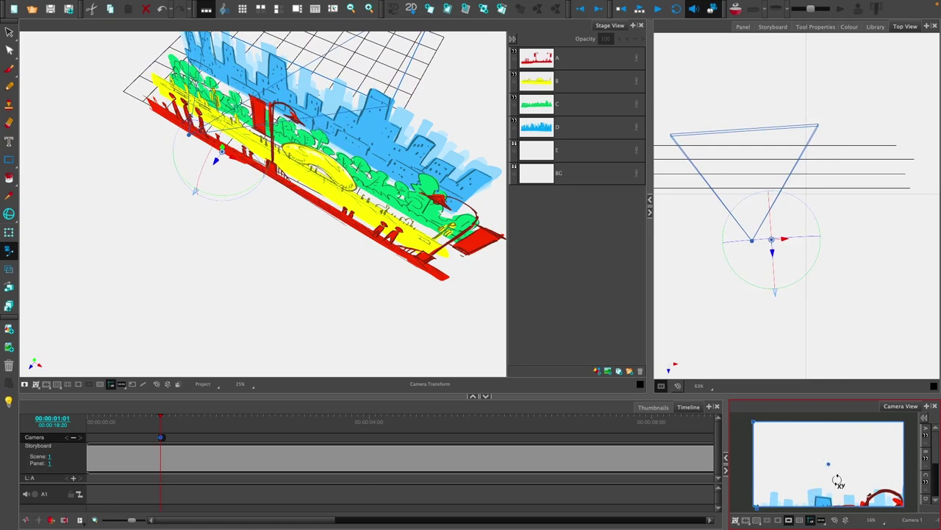
click(219, 487)
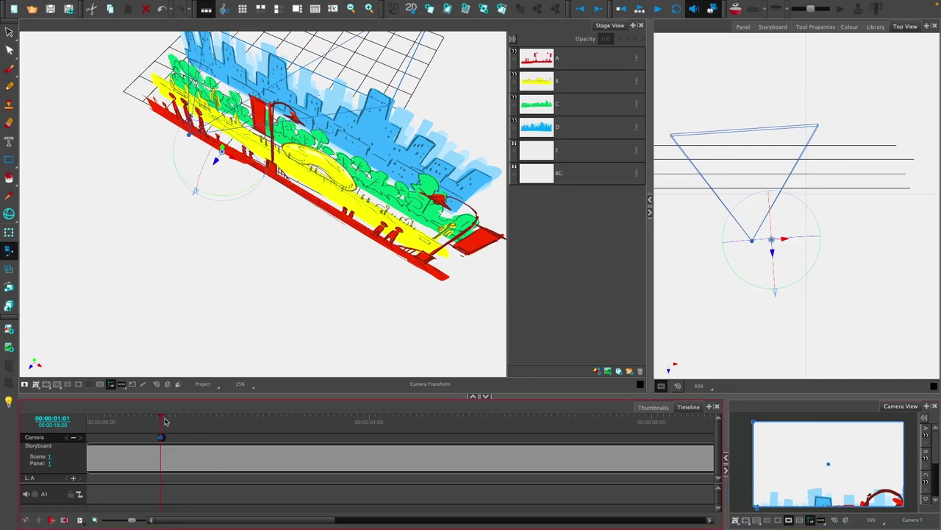
mouse_move(160, 418)
mouse_down()
mouse_move(82, 420)
mouse_move(175, 416)
mouse_move(89, 419)
mouse_move(161, 418)
mouse_up()
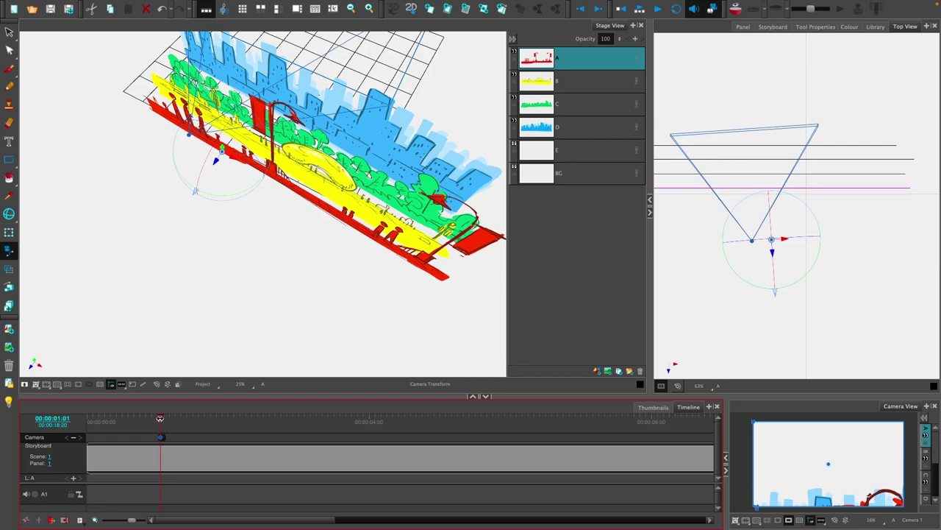
Step: Move the playhead to 00:00:04:01 and add a second Camera track keyframe
drag(161, 419, 372, 418)
click(73, 438)
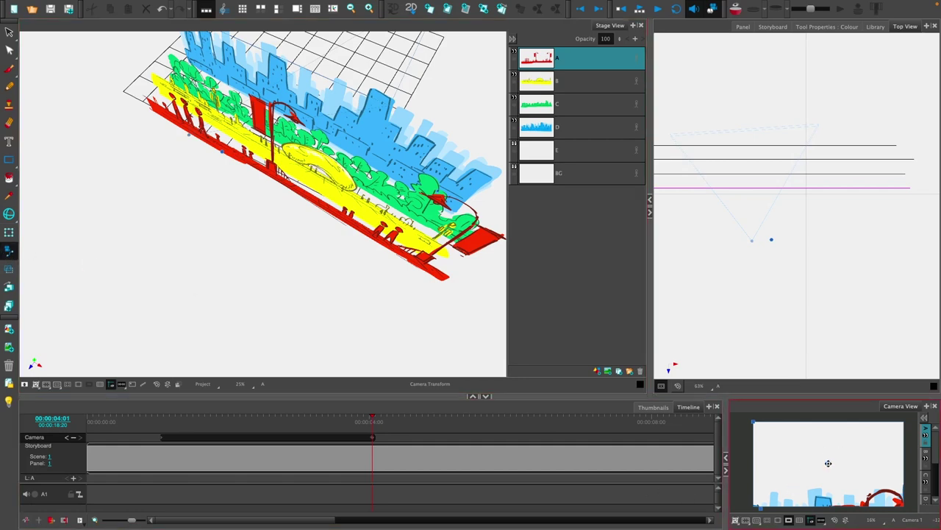
Step: Move the camera forward and right and rotate it to frame the yellow bean and red plaza
drag(828, 463, 833, 481)
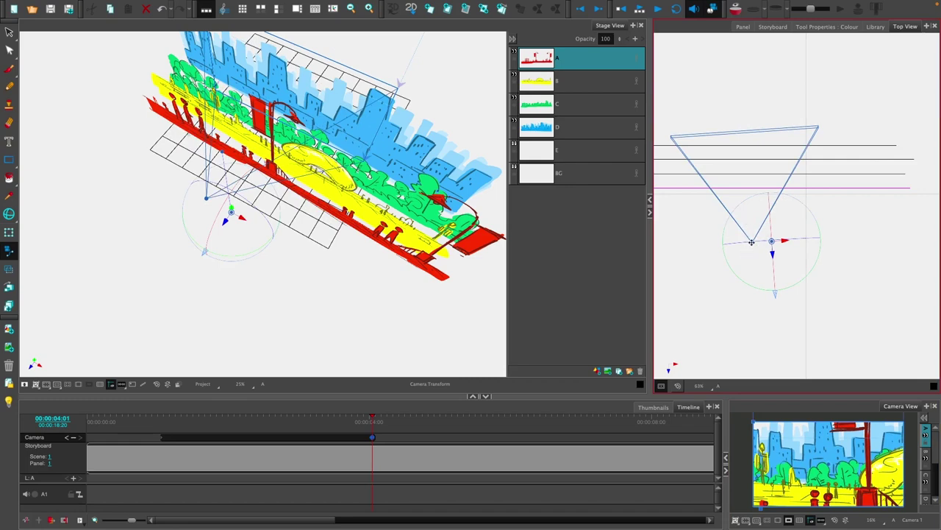
drag(752, 243, 823, 266)
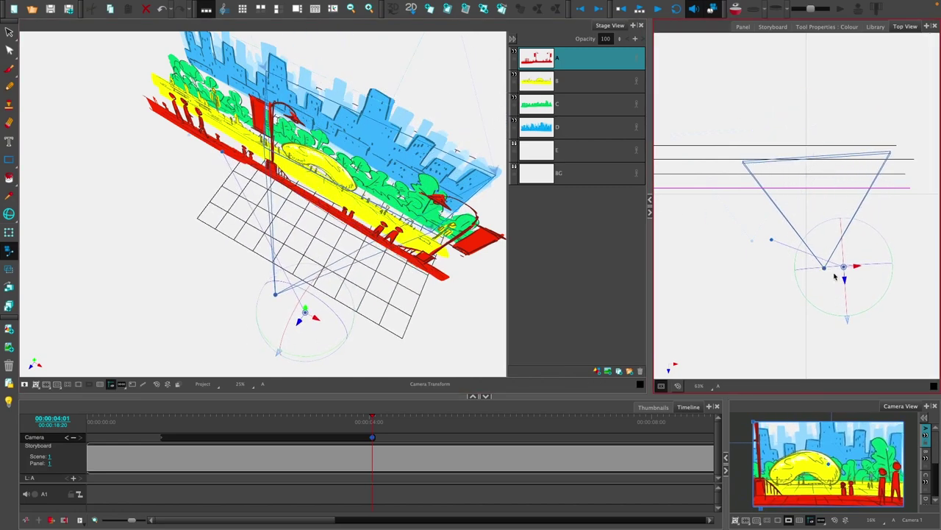
drag(825, 270, 823, 250)
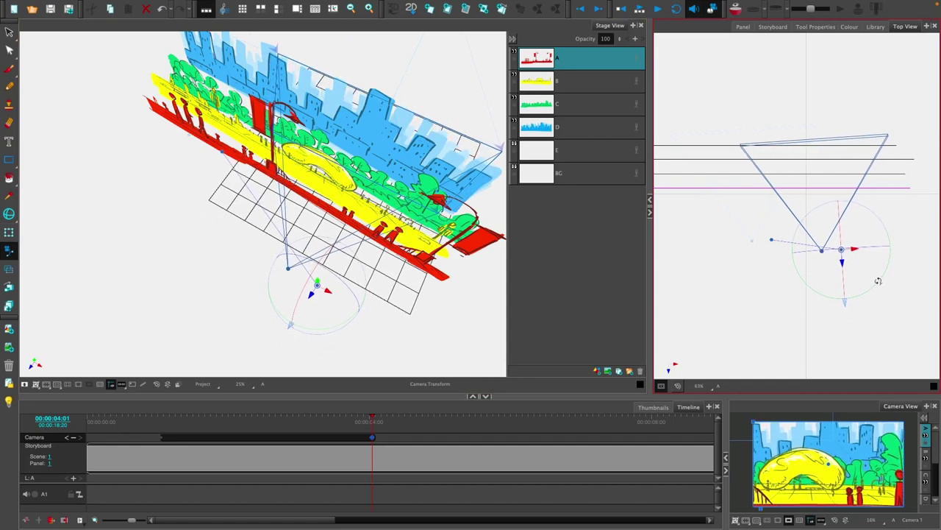
drag(878, 280, 866, 289)
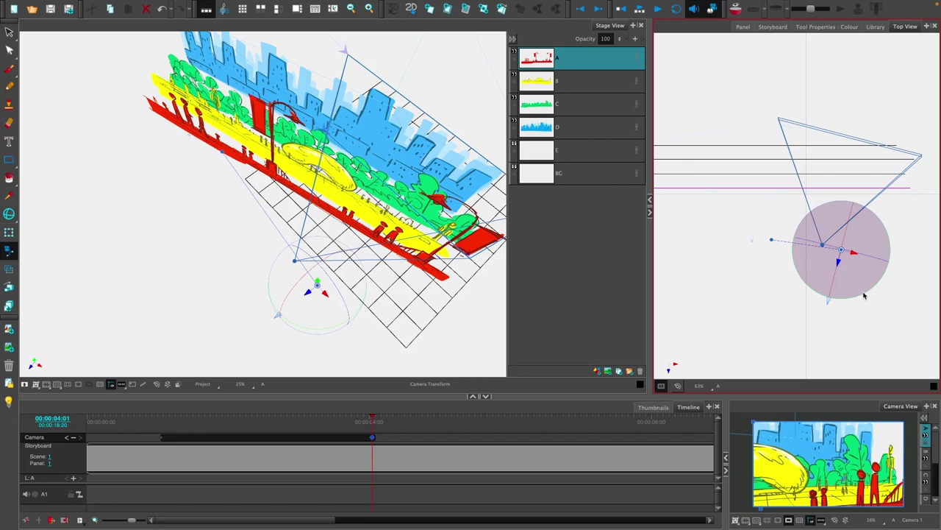
drag(865, 292, 870, 280)
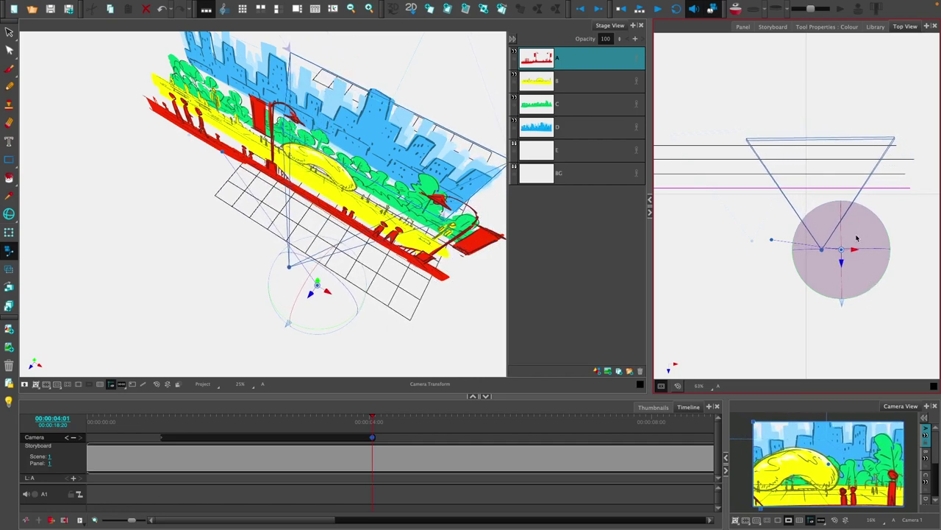
mouse_move(823, 251)
mouse_down()
mouse_move(853, 222)
mouse_move(828, 234)
mouse_move(818, 256)
mouse_up()
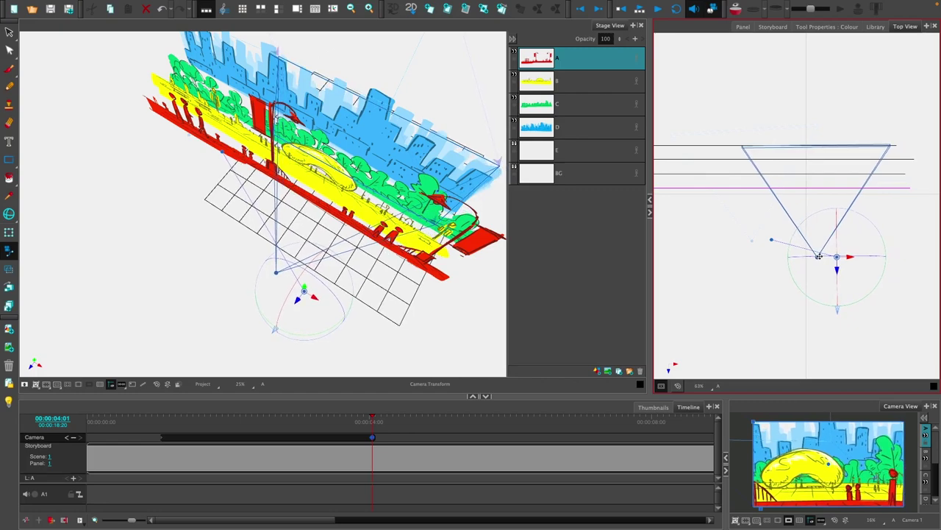
mouse_move(166, 416)
mouse_down()
mouse_move(393, 407)
mouse_move(203, 406)
mouse_move(440, 390)
mouse_move(507, 405)
mouse_up()
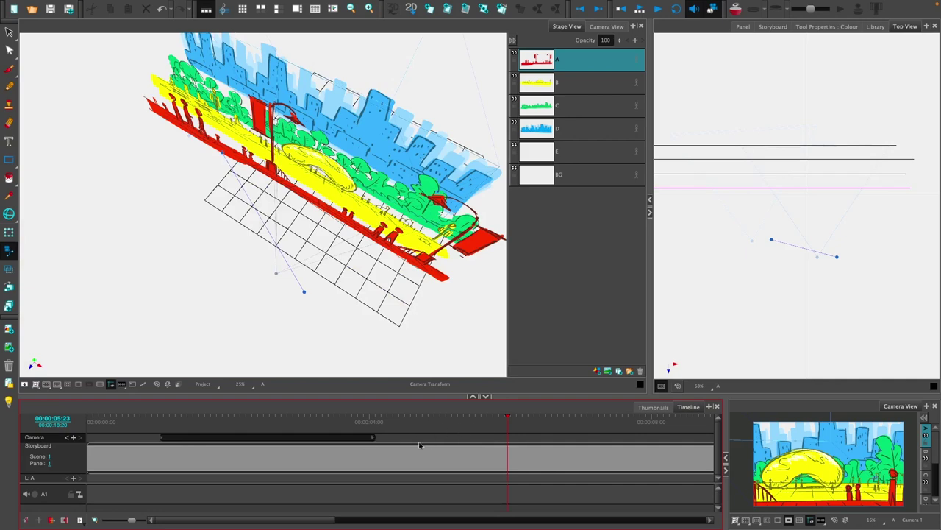
Step: Add camera keyframes at 00:00:06:05 and at the shot's end, 00:00:08:07, previewing the move
drag(507, 421, 521, 427)
click(72, 438)
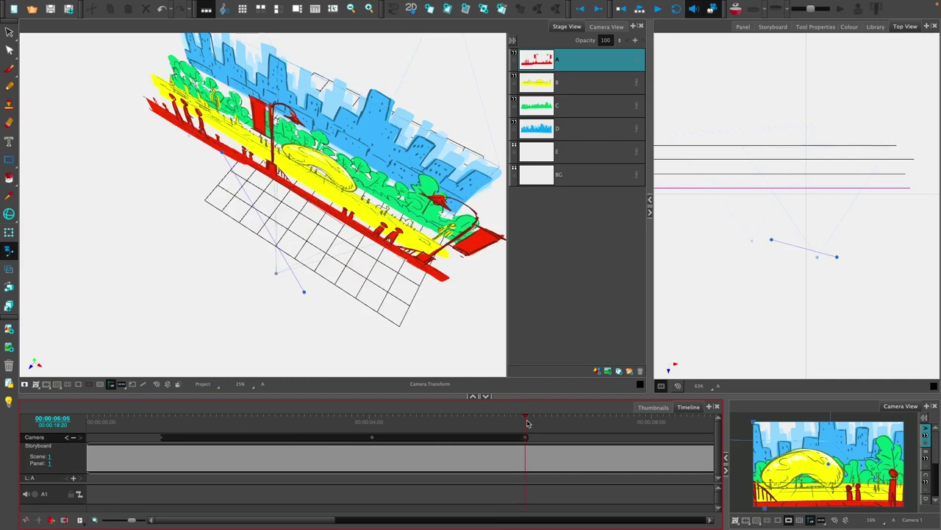
mouse_move(525, 420)
mouse_down()
mouse_move(91, 417)
mouse_move(145, 412)
mouse_up()
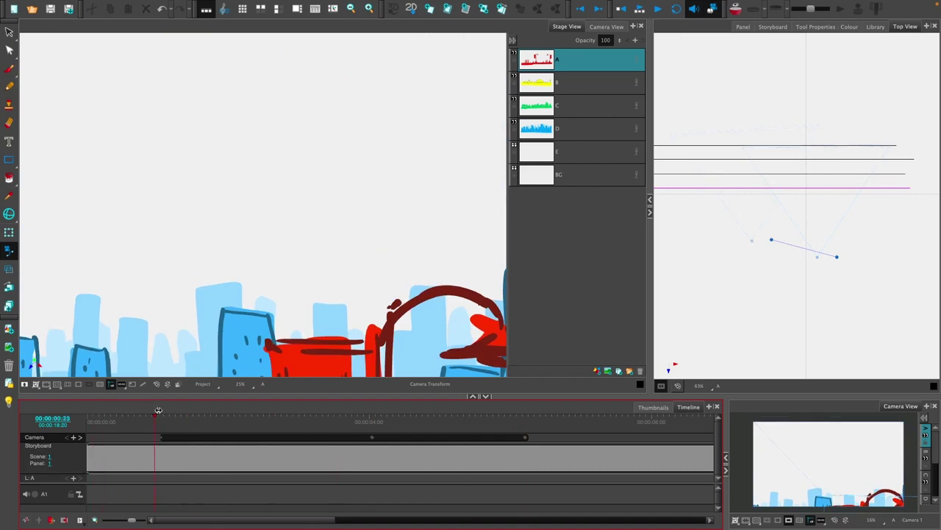
drag(158, 409, 640, 412)
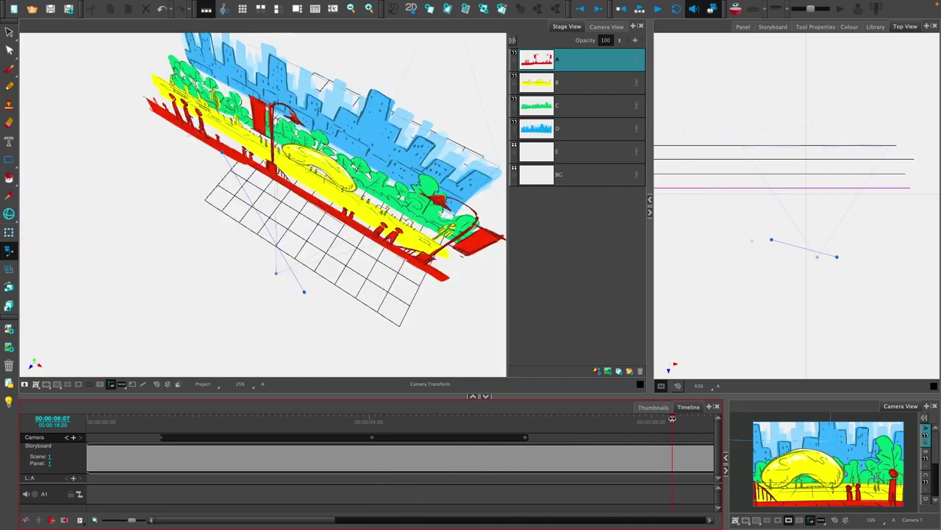
click(74, 438)
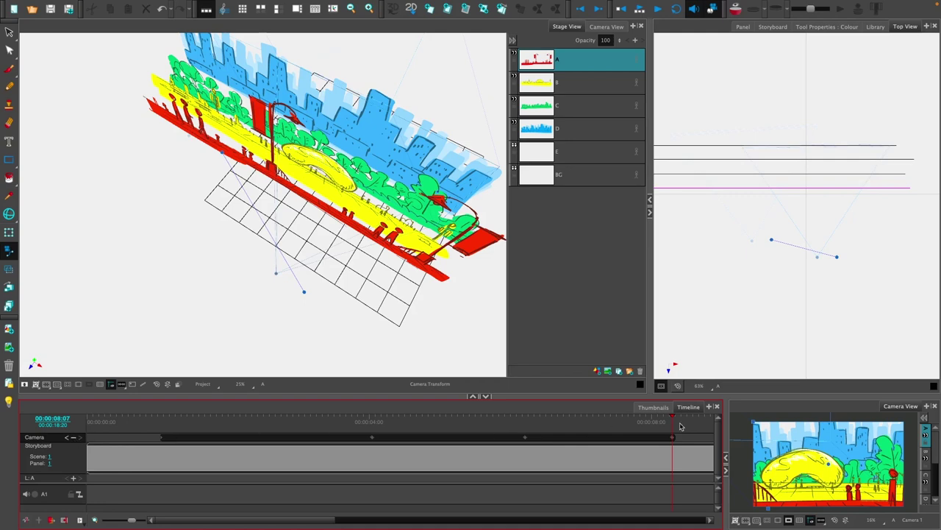
drag(670, 421, 528, 416)
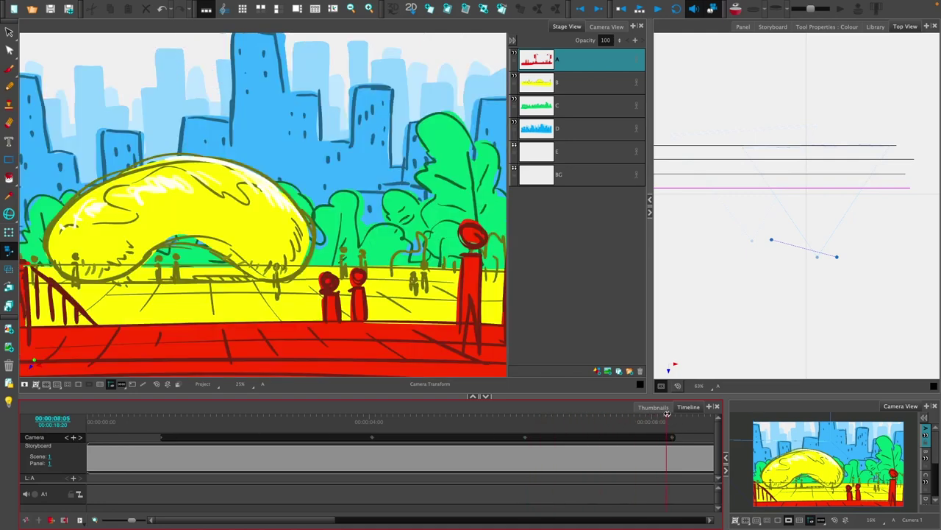
Step: At the final keyframe 00:00:08:07, turn and move the camera to frame the red lamppost and figures
click(80, 438)
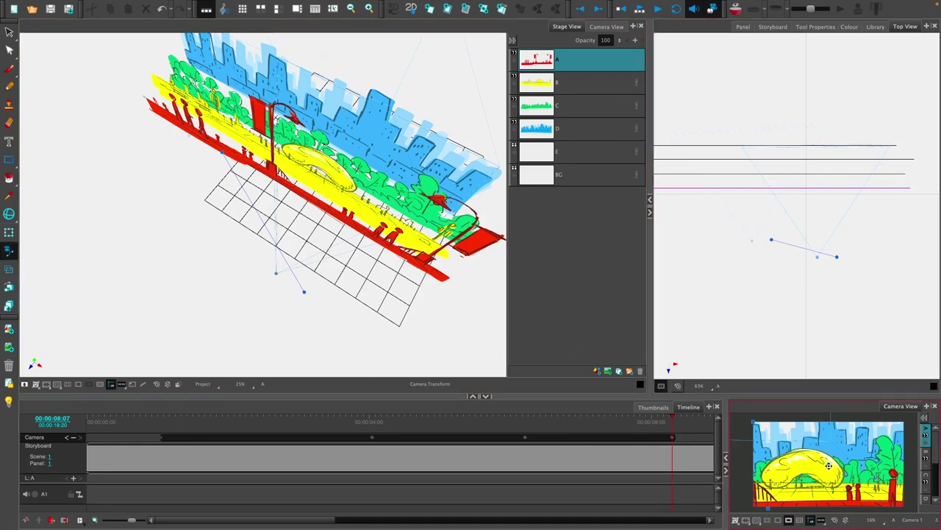
drag(828, 464, 790, 472)
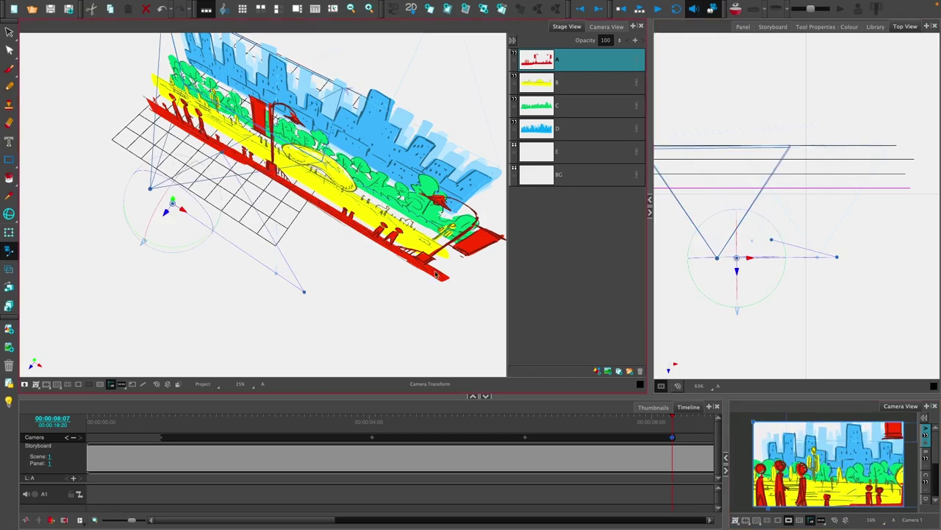
drag(149, 188, 168, 209)
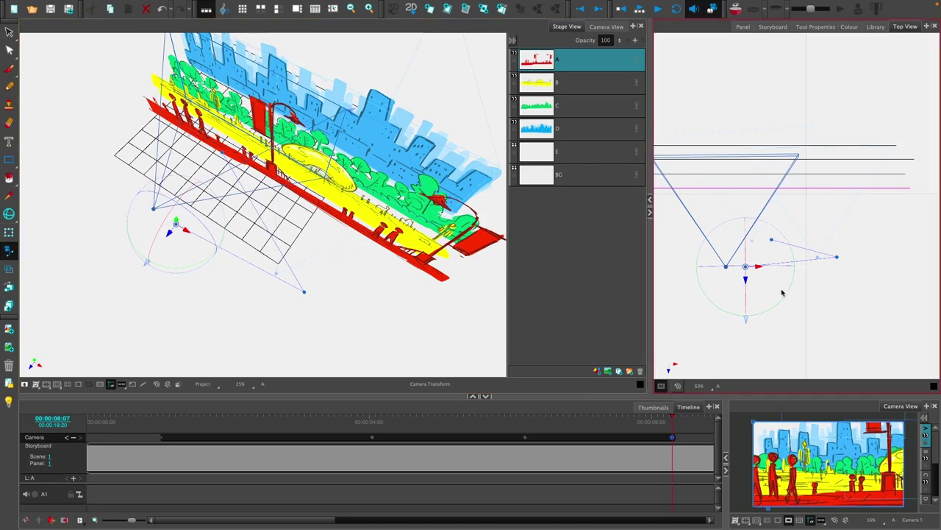
drag(789, 289, 787, 286)
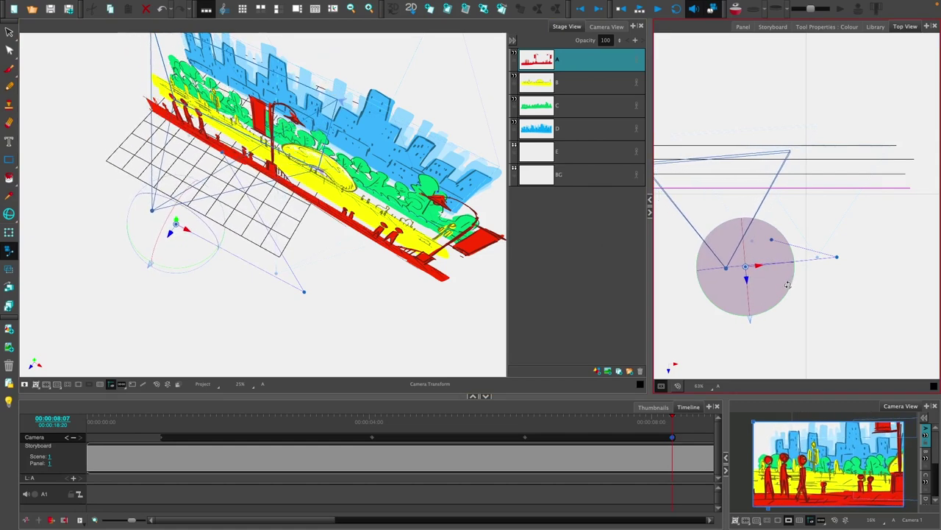
click(754, 451)
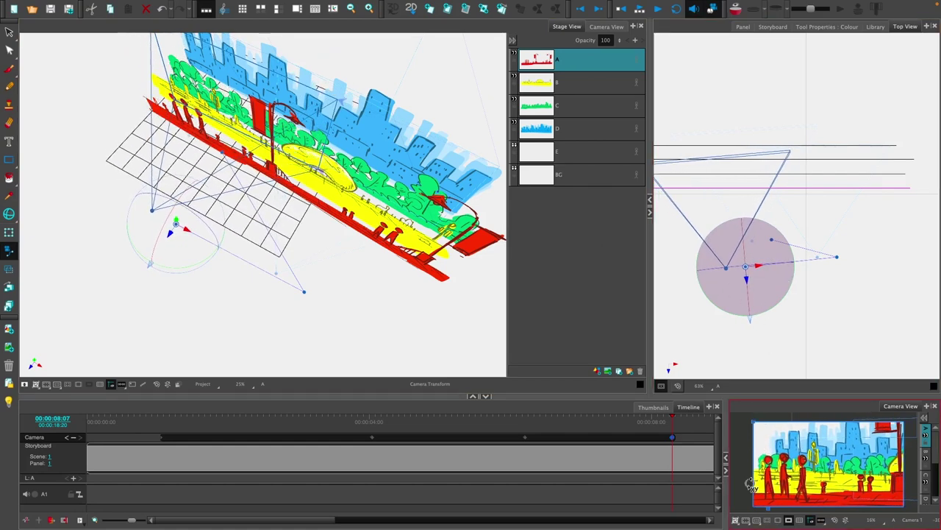
click(722, 283)
drag(726, 270, 727, 232)
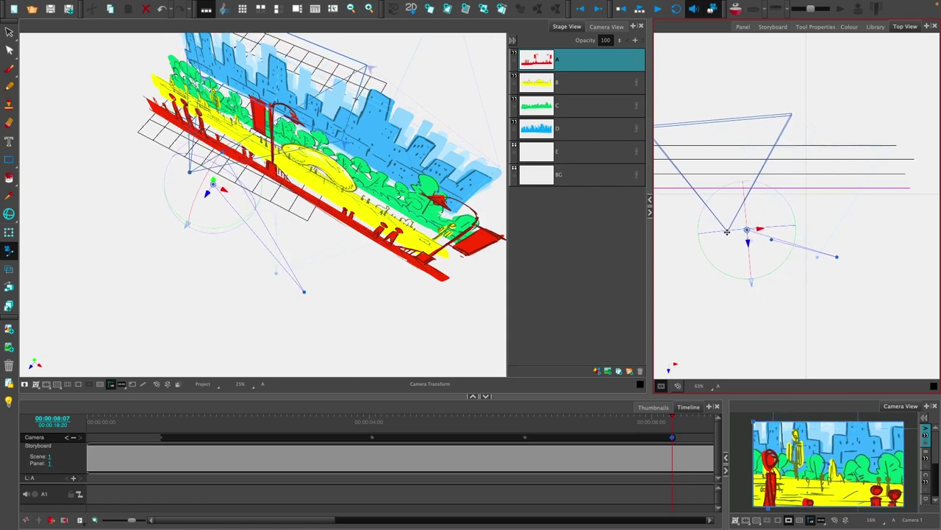
Step: Scrub the timeline back to frame 7:05 to check the new ending shot
click(834, 479)
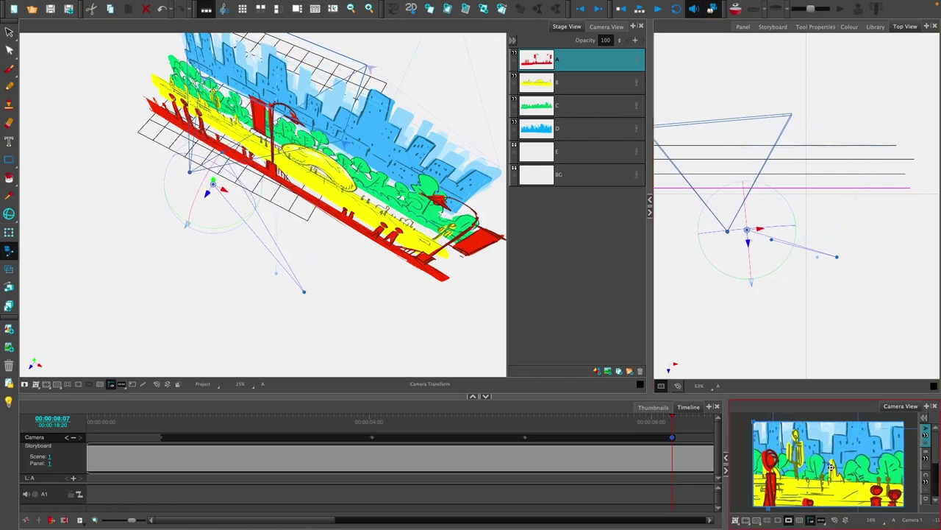
click(718, 386)
click(686, 408)
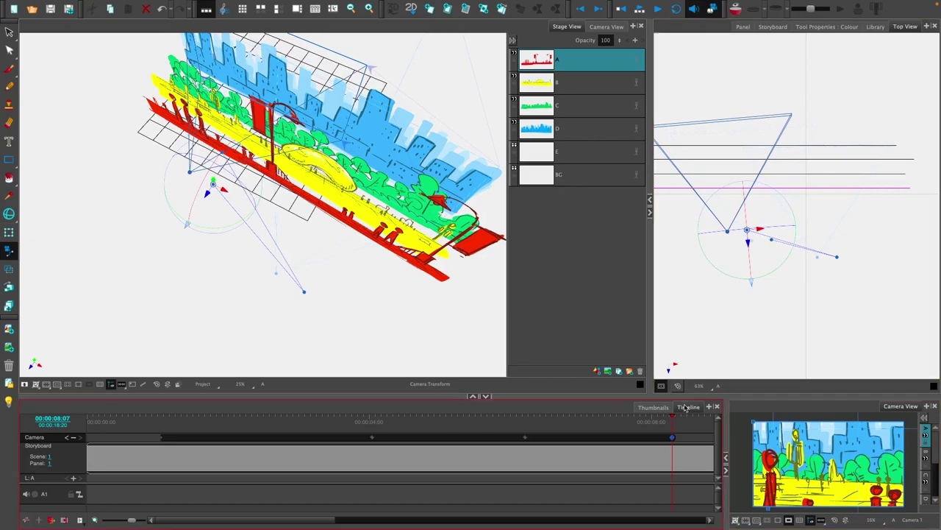
drag(672, 418, 601, 401)
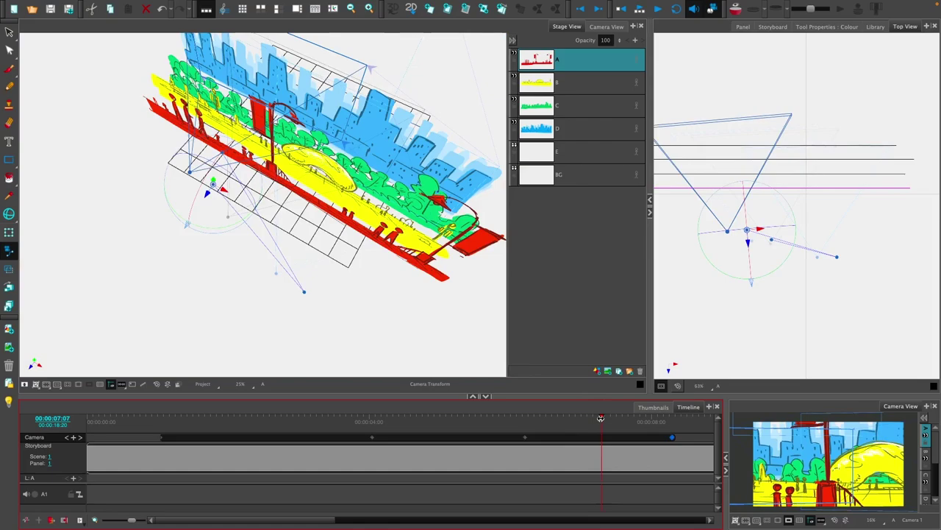
Step: At frame 7:01, drag the camera in a zoomed Top View to add a keyframe, then scrub back to preview
mouse_move(601, 421)
mouse_down()
mouse_move(525, 421)
mouse_move(610, 420)
mouse_move(587, 422)
mouse_up()
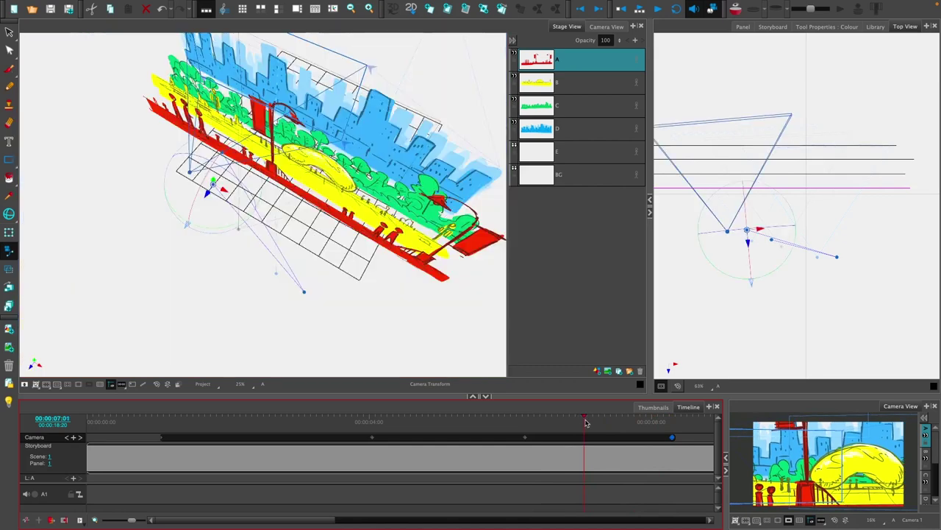
click(659, 348)
scroll(750, 300, up, 3)
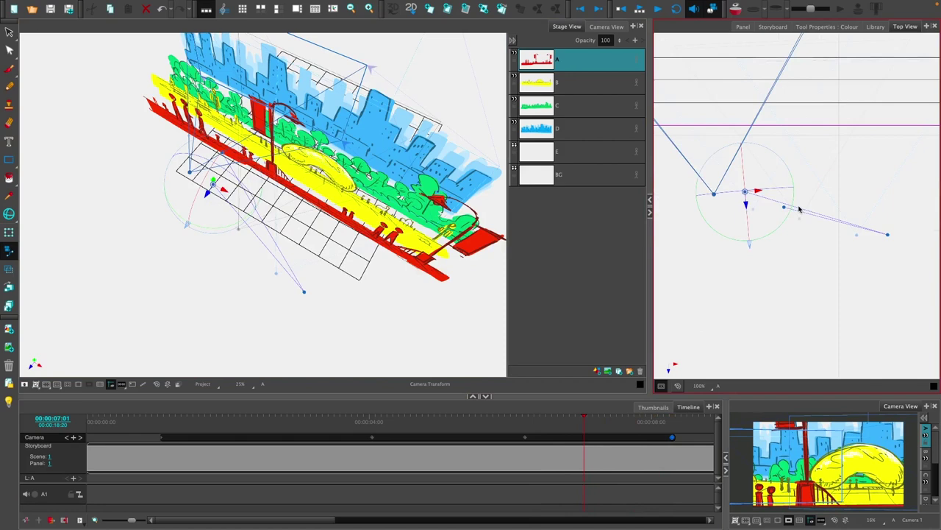
drag(802, 212, 823, 208)
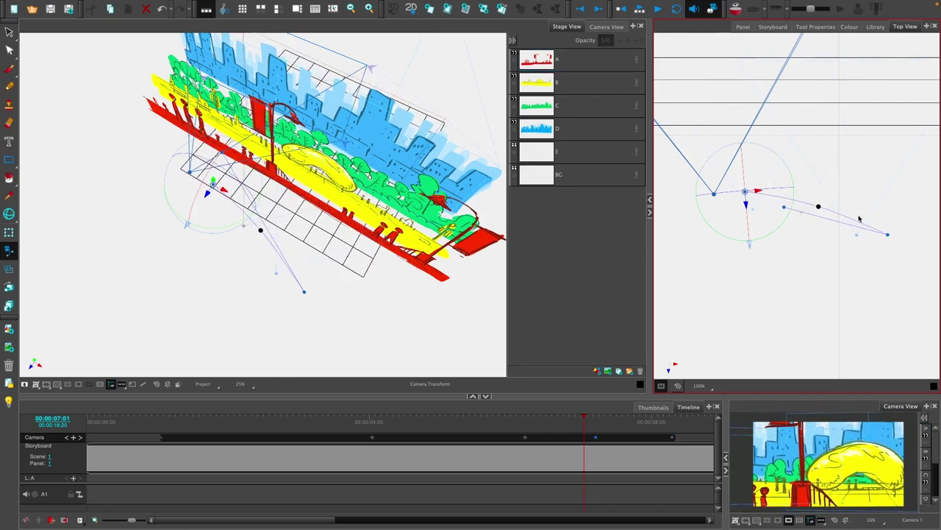
scroll(869, 231, down, 2)
scroll(870, 232, up, 2)
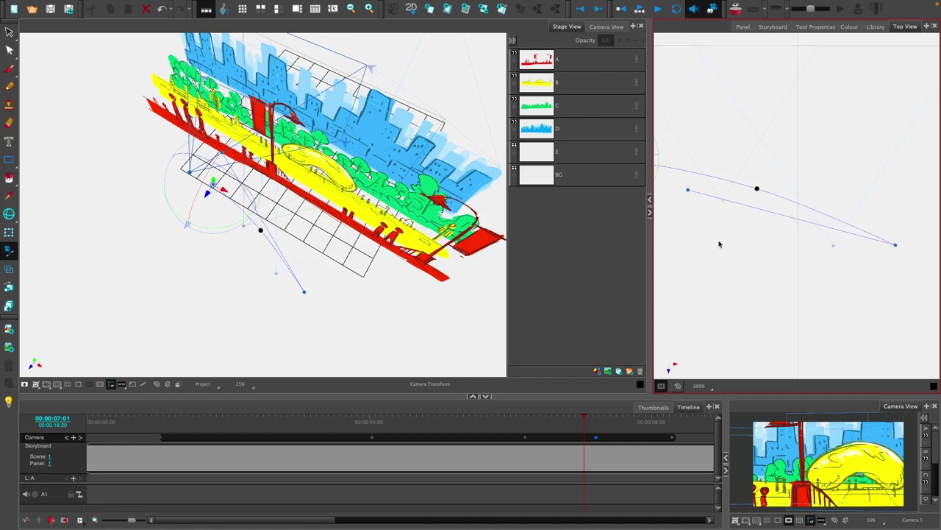
click(586, 451)
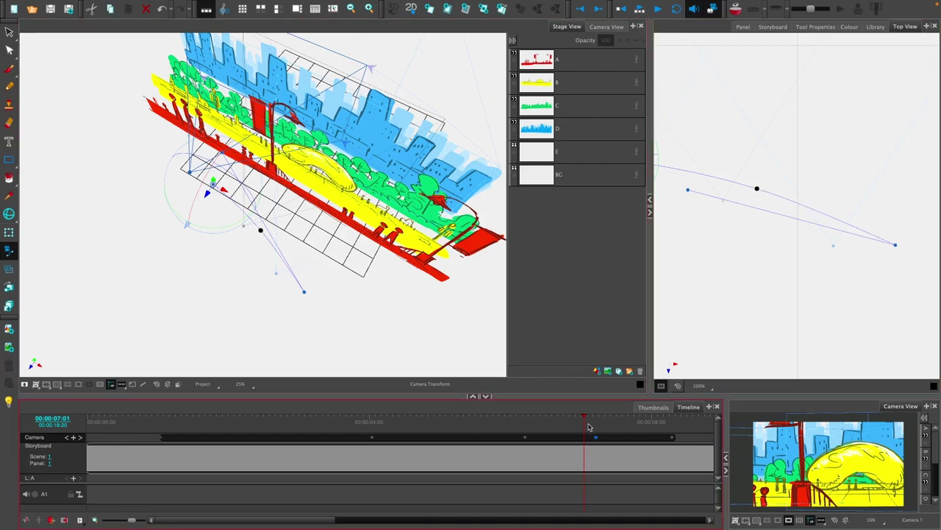
drag(585, 418, 207, 398)
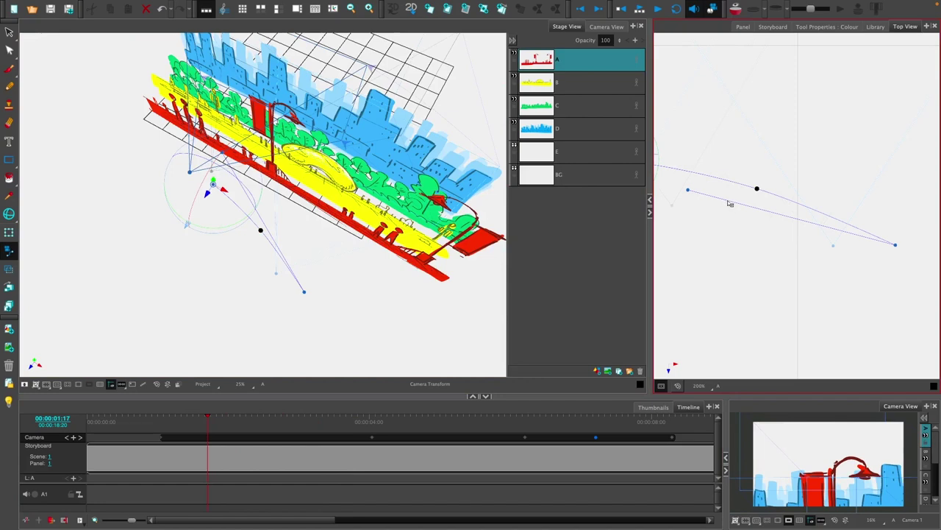
Step: Add a control point at frame 1:17 bending the path start, then scrub toward the shot start to preview
drag(730, 204, 724, 207)
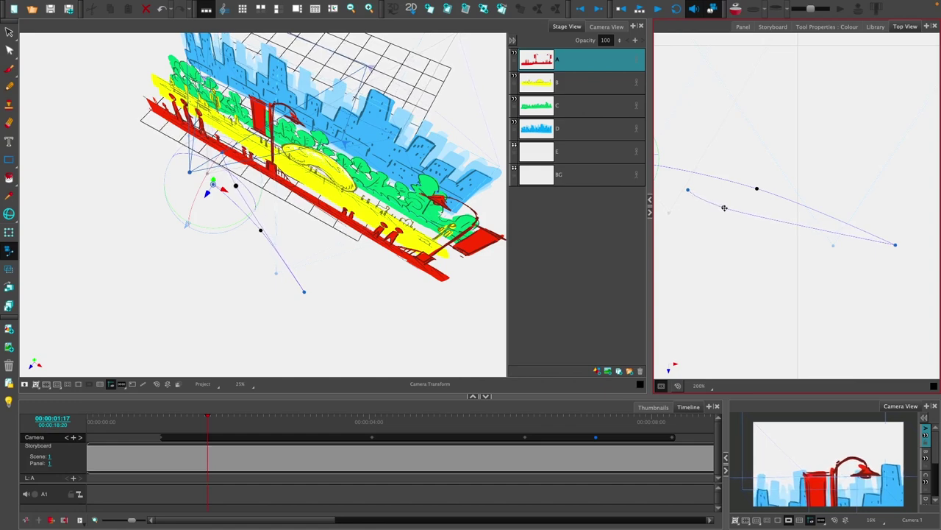
click(235, 412)
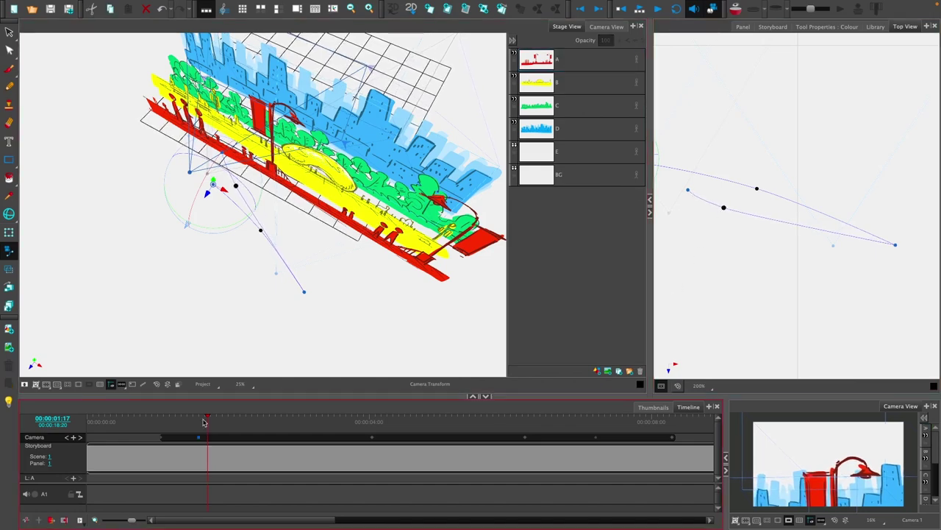
mouse_move(208, 418)
mouse_down()
mouse_move(116, 425)
mouse_move(209, 407)
mouse_move(411, 399)
mouse_up()
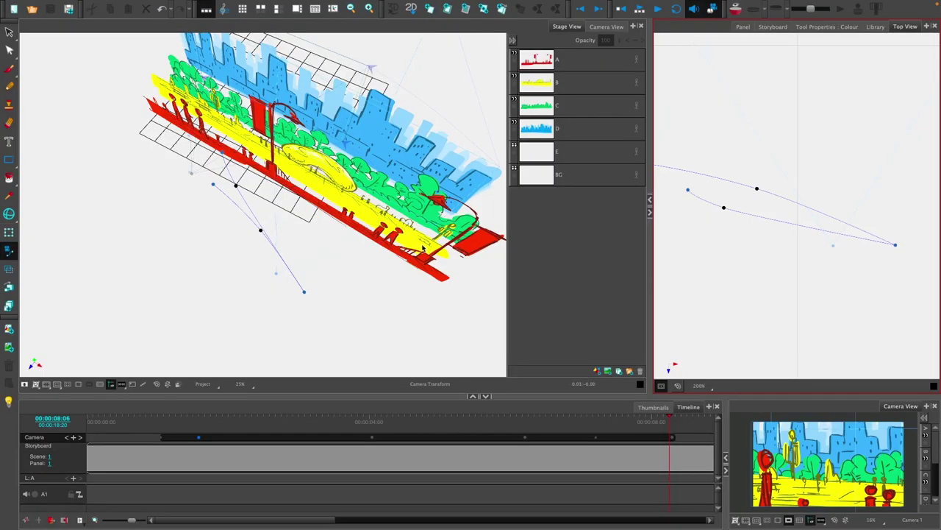
Step: Orbit the 3D stage and scrub the camera move back and forth, stopping at frame 4:10
click(9, 214)
drag(220, 243, 225, 184)
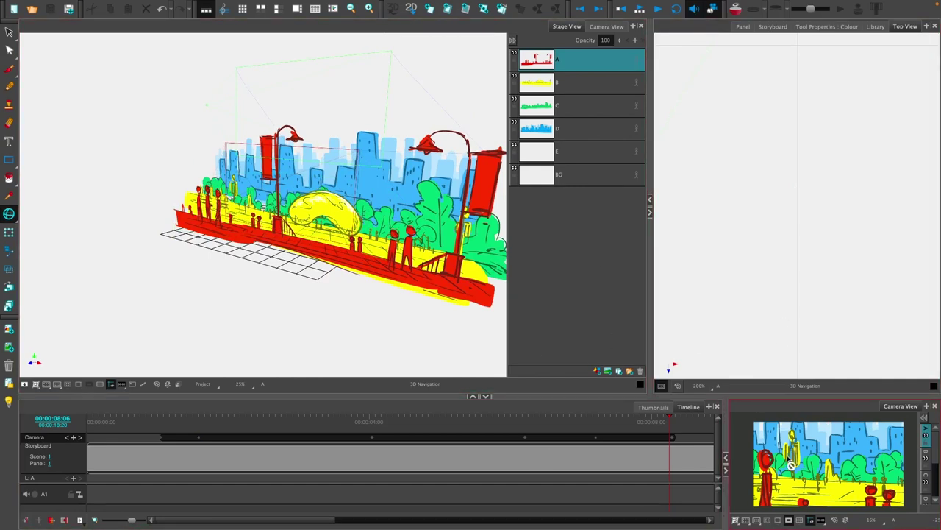
drag(668, 421, 576, 422)
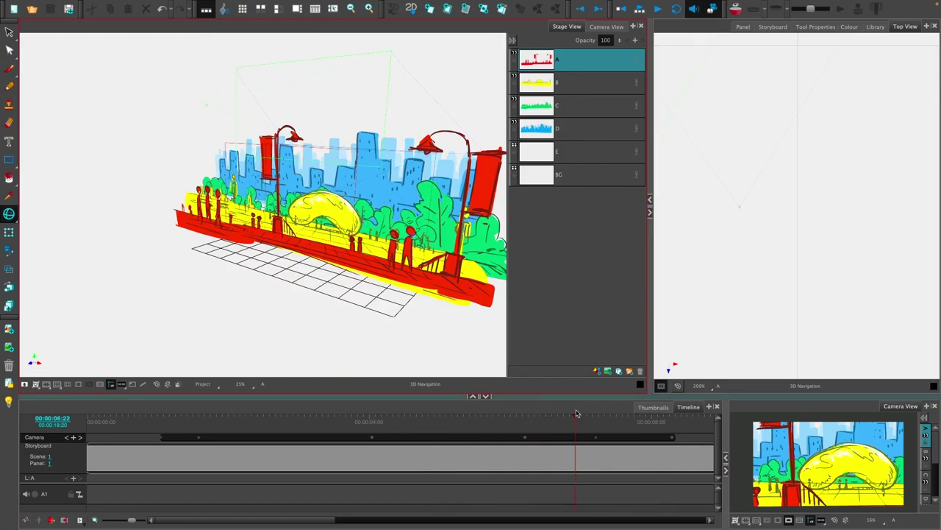
drag(575, 422, 637, 420)
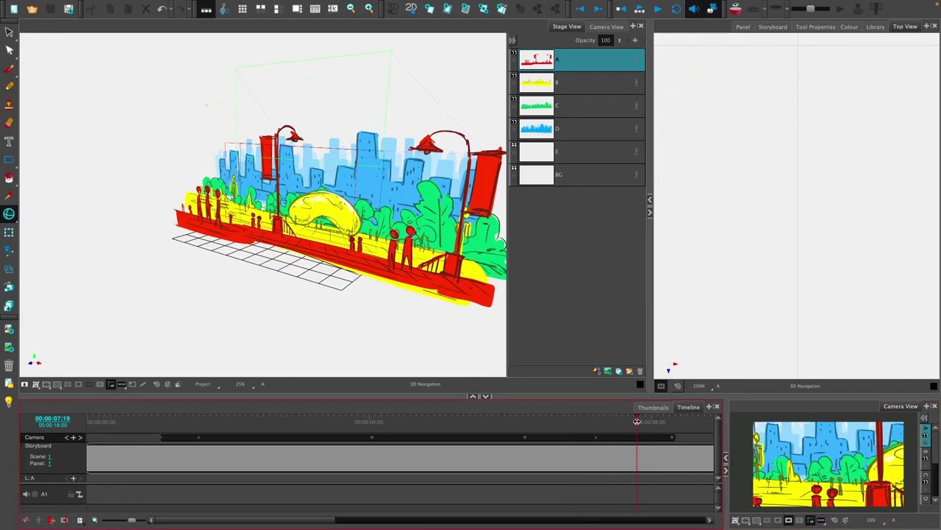
drag(637, 422, 510, 421)
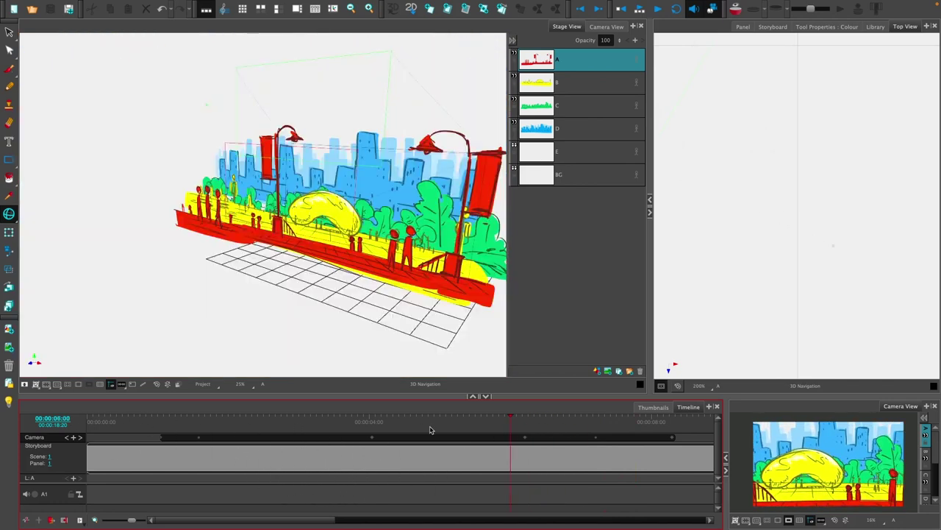
drag(511, 422, 398, 421)
drag(363, 225, 250, 272)
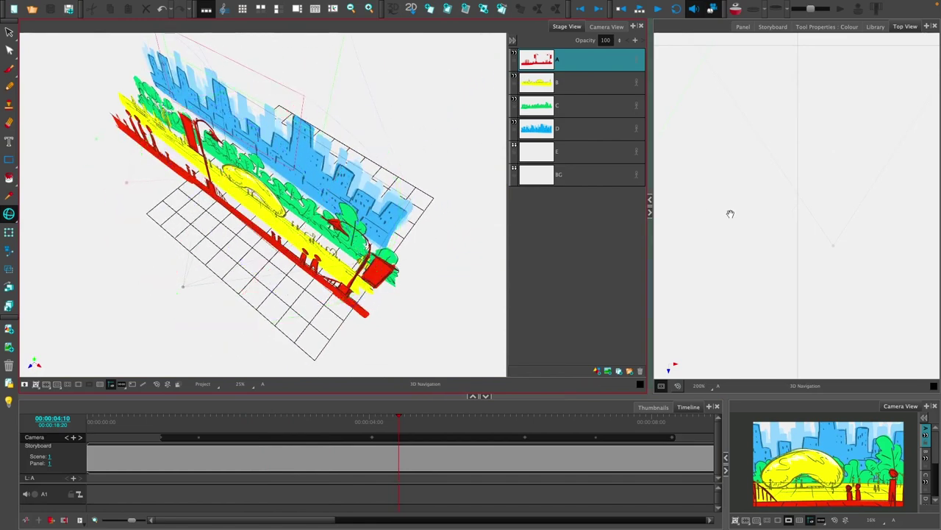
Step: Select layer D (blue skyline), pick the Layer Transform tool, and zoom out Top View
click(585, 132)
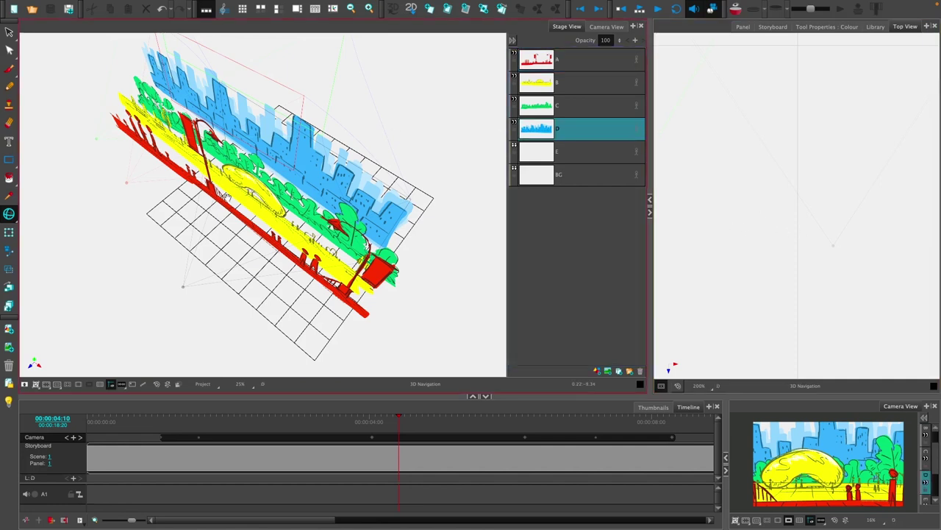
click(9, 232)
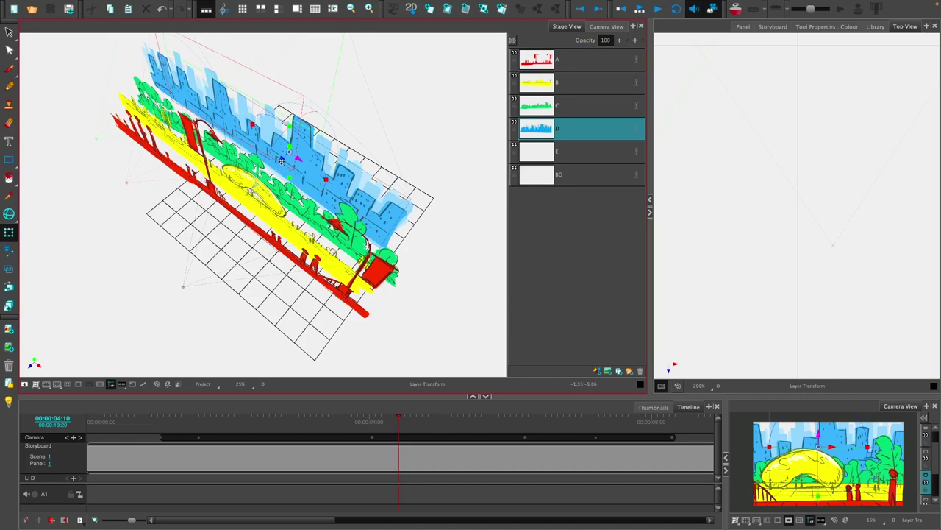
click(775, 219)
scroll(816, 224, down, 5)
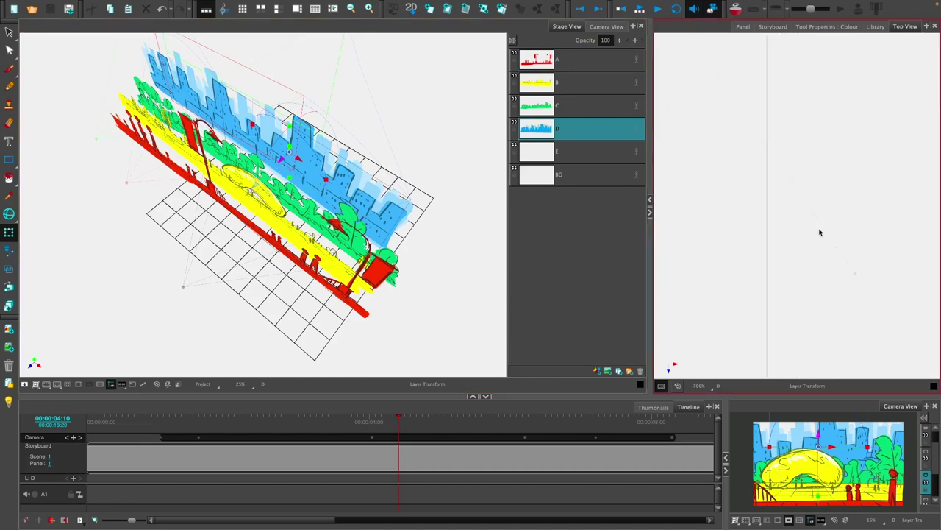